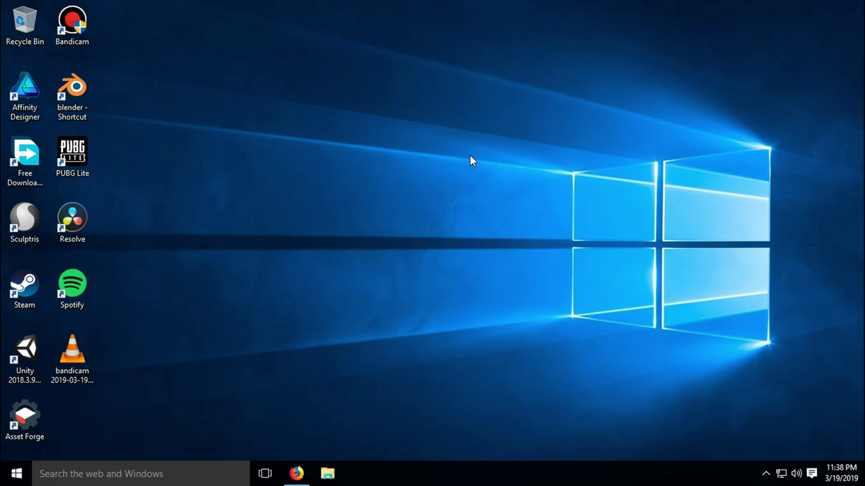
Refresh the desktop from its right-click menu so the icons re-sort
{"action": "right_click", "coordinate": [472, 131]}
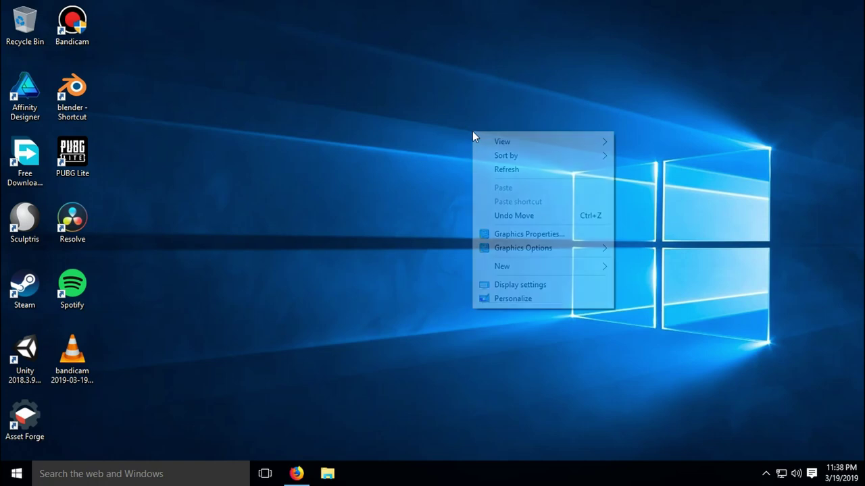
{"action": "left_click", "coordinate": [489, 165]}
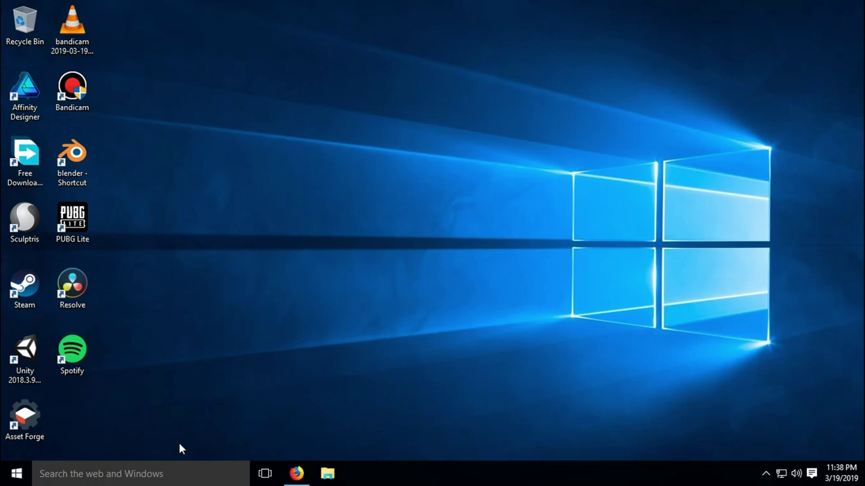
Search the Start menu for 'pro', then dismiss the search results
{"action": "left_click", "coordinate": [16, 474]}
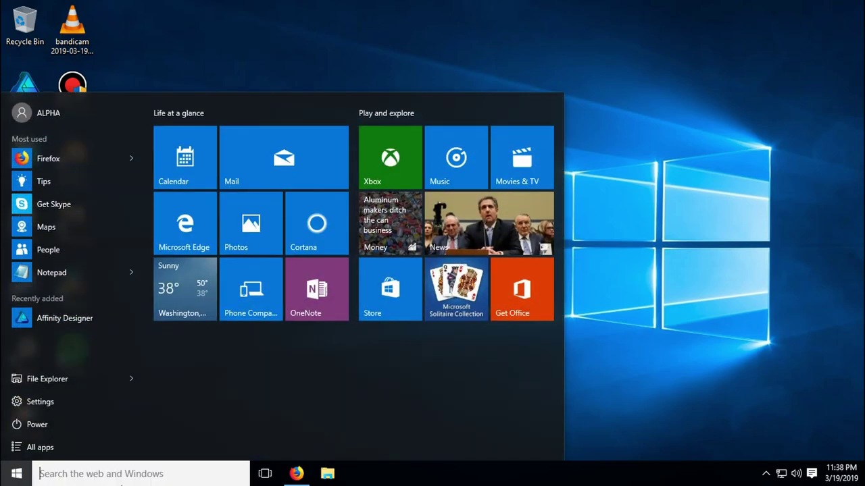
{"action": "left_click", "coordinate": [115, 473]}
{"action": "type", "text": "pro"}
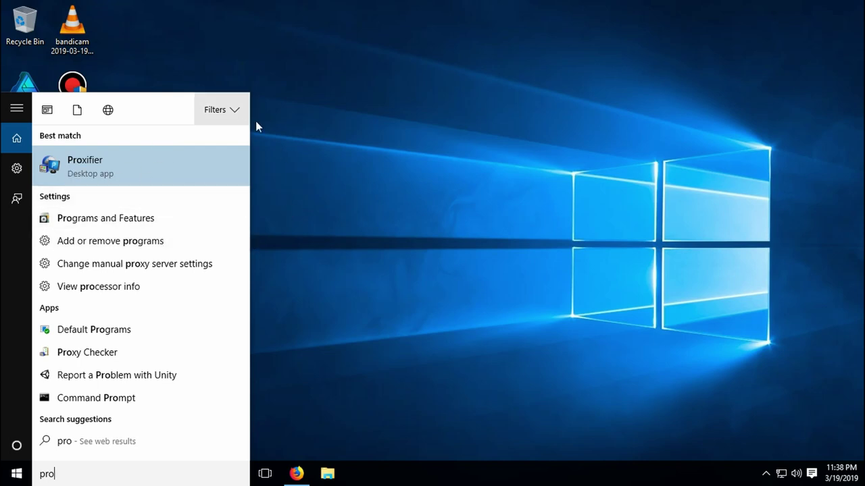
{"action": "left_click", "coordinate": [296, 131]}
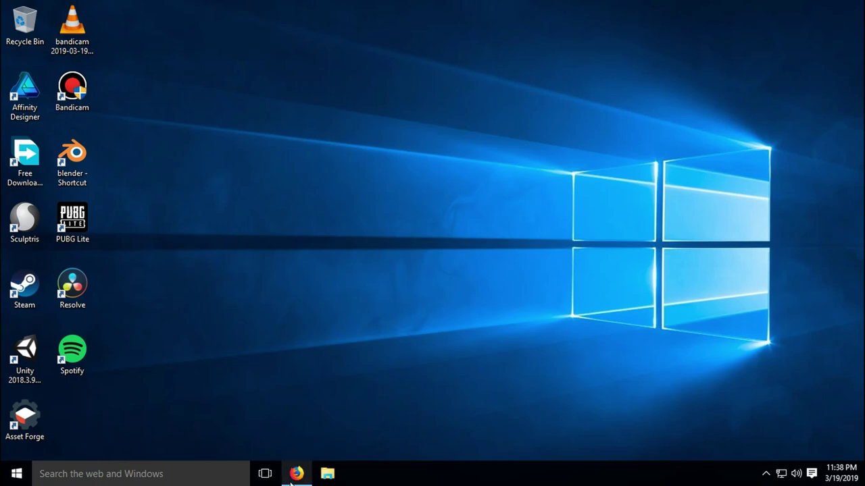
Search 'pr' in the Start menu and launch Proxifier from the best match
{"action": "left_click", "coordinate": [16, 473]}
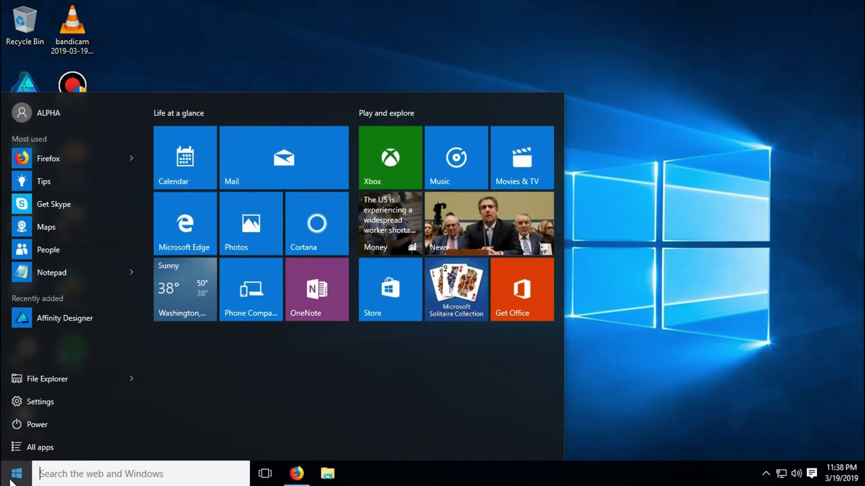
{"action": "left_click", "coordinate": [105, 472]}
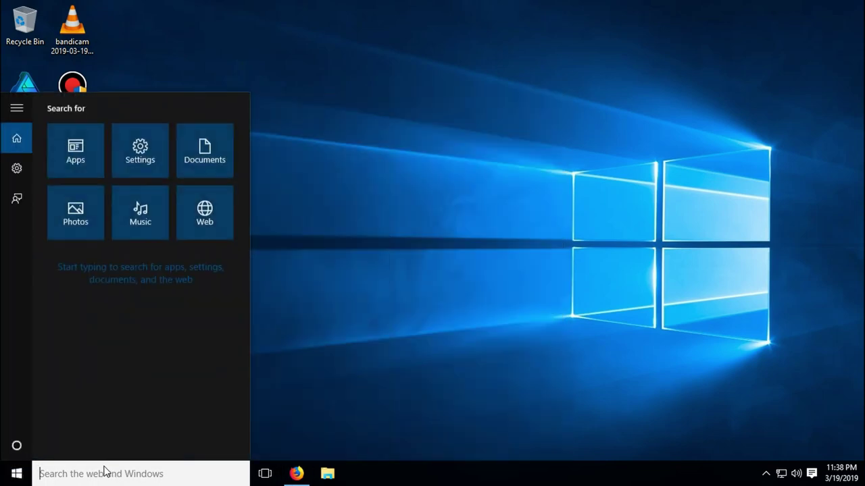
{"action": "type", "text": "pr"}
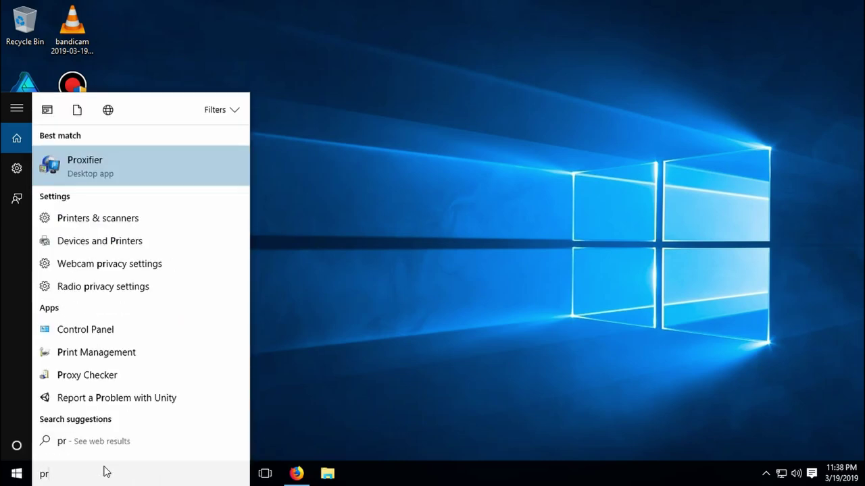
{"action": "left_click", "coordinate": [146, 173]}
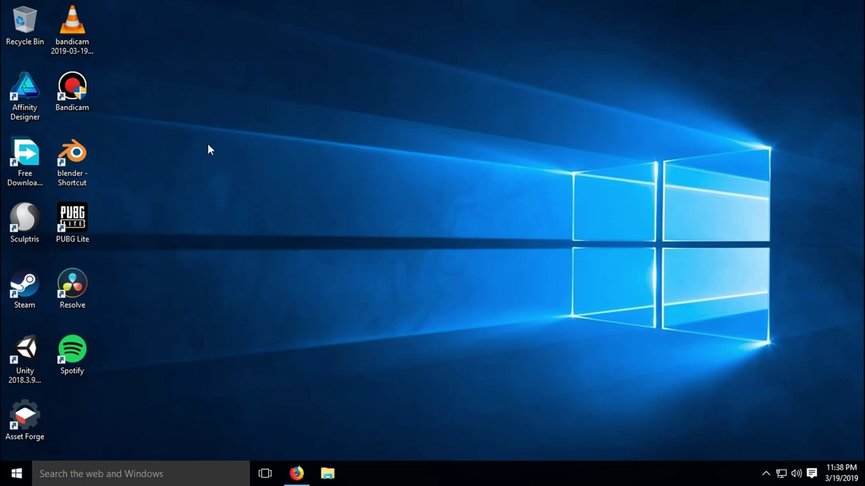
Open Proxifier from the tray and view its proxy list (128.199.195.65:31330 HTTPS)
{"action": "left_click", "coordinate": [765, 473]}
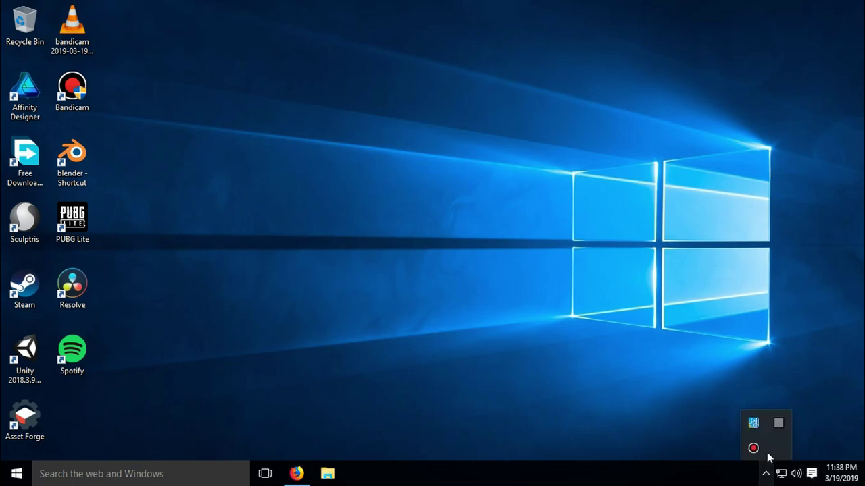
{"action": "double_click", "coordinate": [779, 426]}
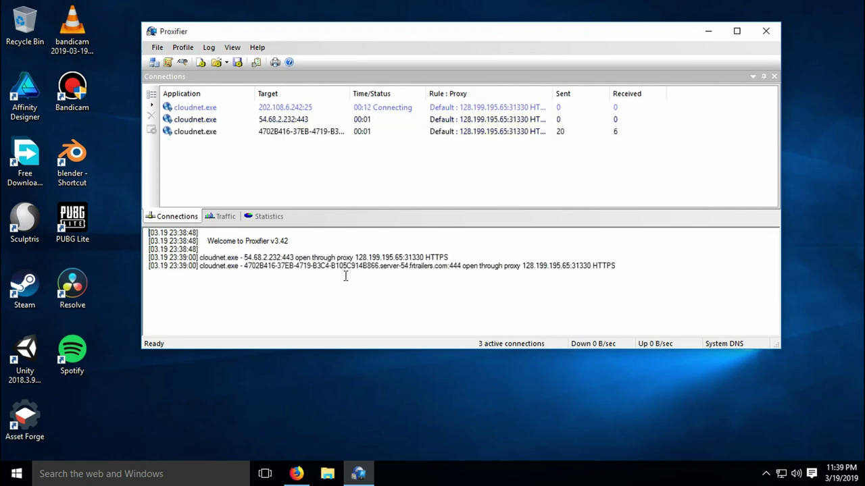
{"action": "left_click", "coordinate": [153, 63]}
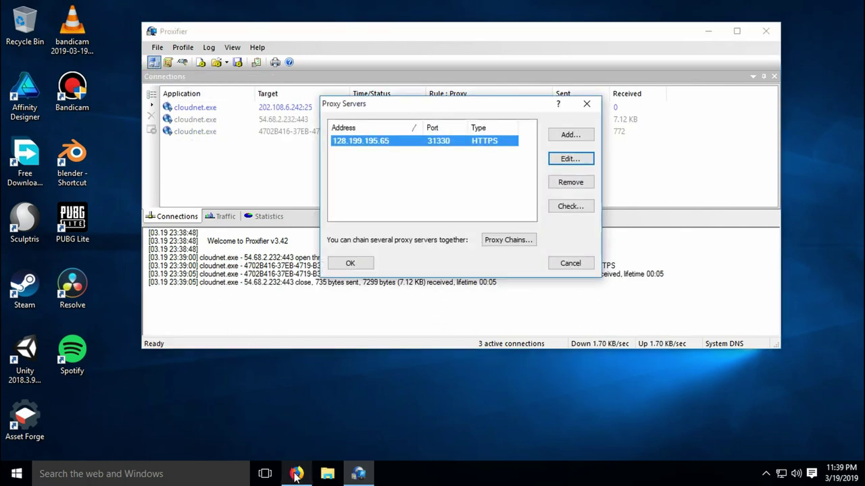
On free-proxy.cz, keep the country filter at Singapore and browse to the first proxy's IP
{"action": "left_click", "coordinate": [297, 474]}
{"action": "left_click_drag", "start_coordinate": [231, 34], "coordinate": [182, 38]}
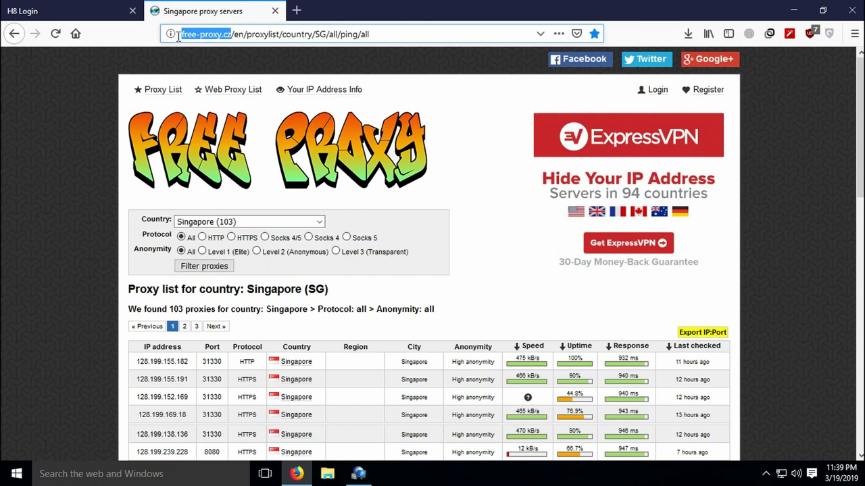
{"action": "left_click", "coordinate": [85, 126]}
{"action": "left_click", "coordinate": [245, 221]}
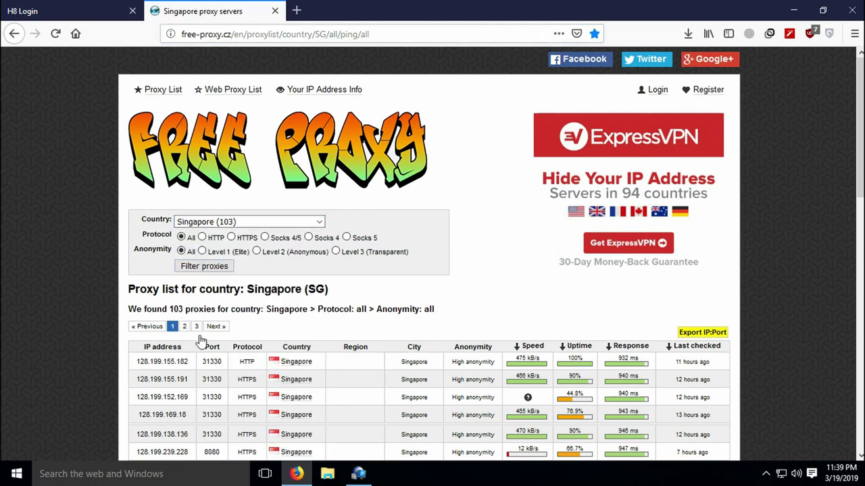
{"action": "scroll", "coordinate": [257, 386], "scroll_direction": "down", "scroll_amount": 2}
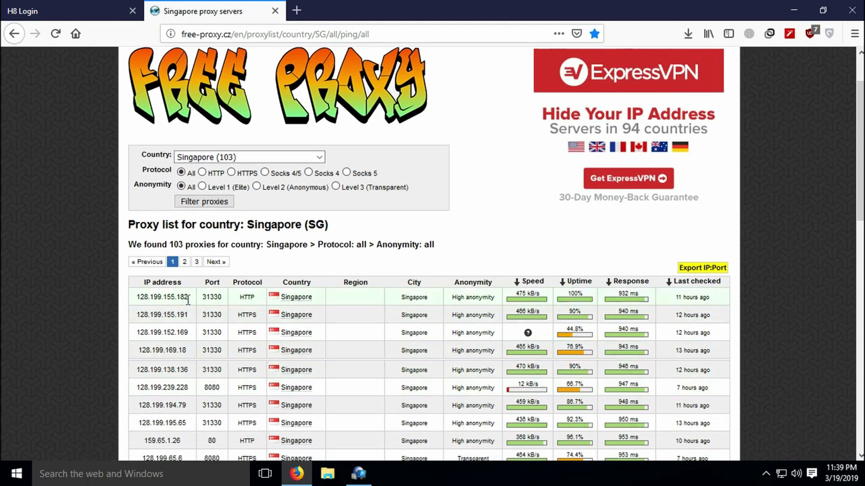
{"action": "left_click_drag", "start_coordinate": [188, 299], "coordinate": [136, 297]}
{"action": "left_click", "coordinate": [105, 302]}
Reopen Proxifier's proxy server list and start adding a new proxy server
{"action": "left_click", "coordinate": [358, 474]}
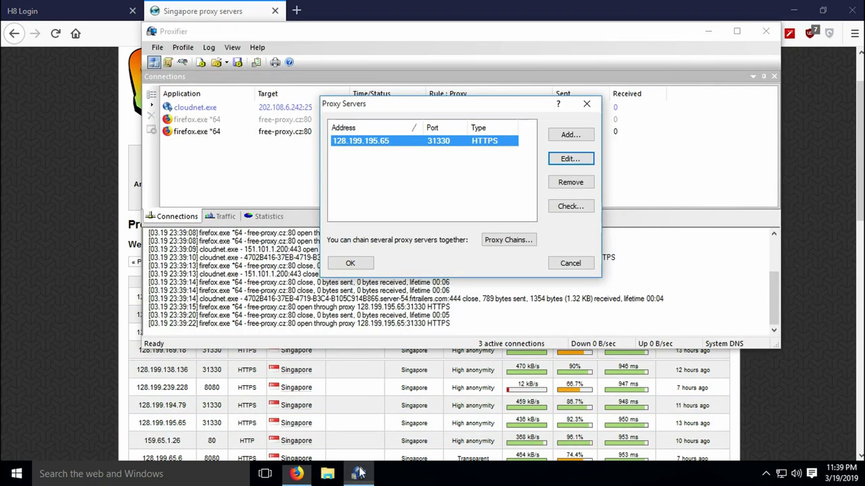
{"action": "left_click", "coordinate": [587, 104]}
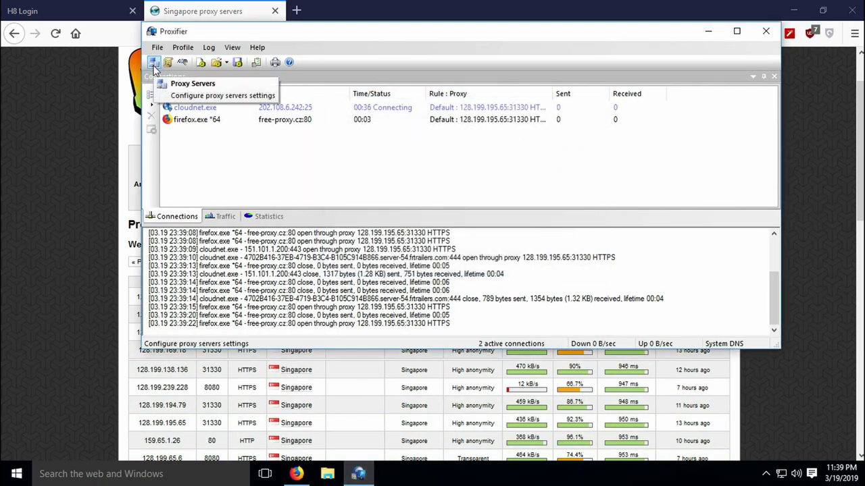
{"action": "left_click", "coordinate": [154, 62]}
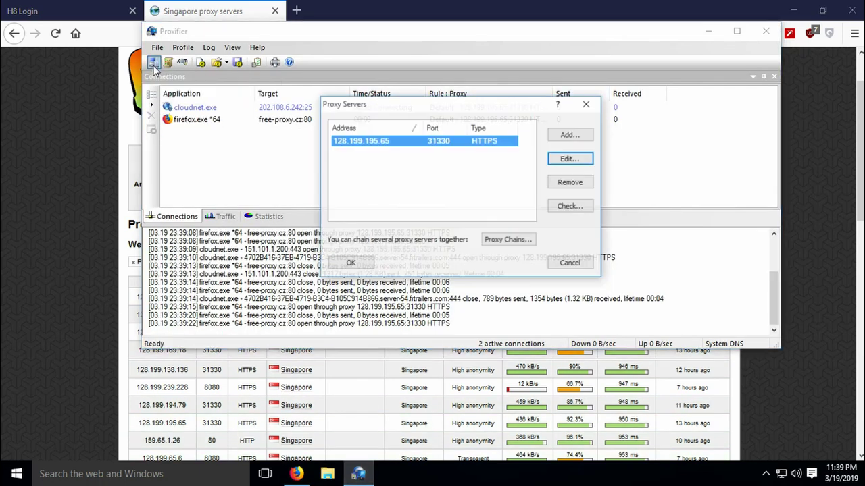
{"action": "left_click", "coordinate": [575, 135]}
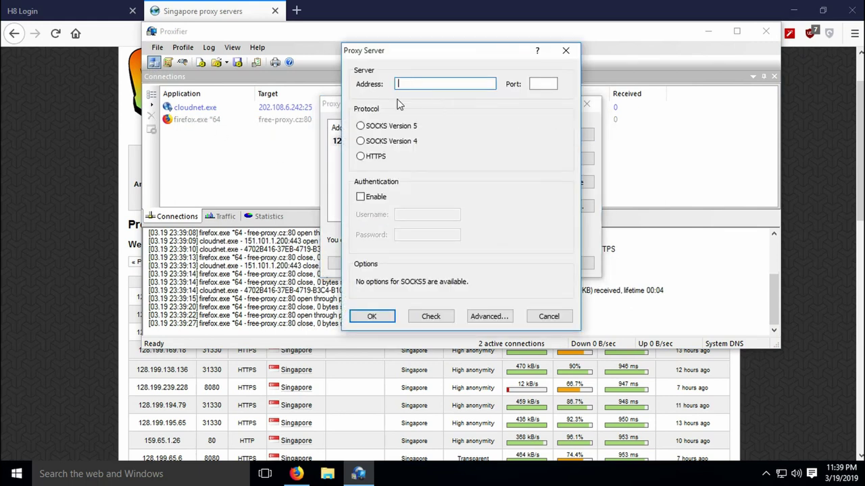
{"action": "left_click", "coordinate": [543, 84]}
Check proxy details in the browser, set the new entry to HTTPS, then cancel it
{"action": "left_click", "coordinate": [131, 304]}
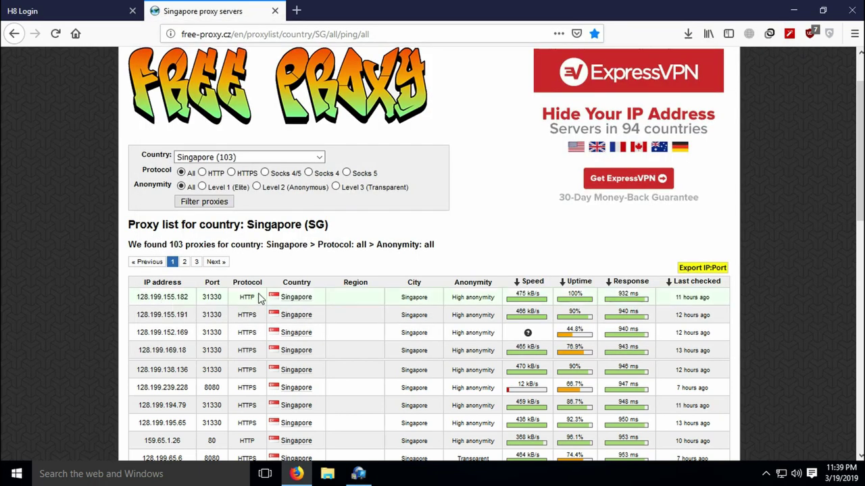
{"action": "left_click", "coordinate": [358, 473]}
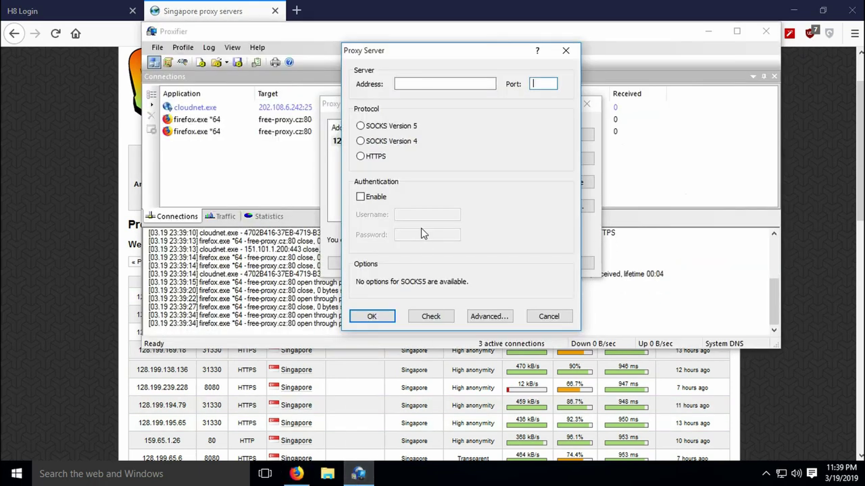
{"action": "left_click", "coordinate": [379, 158]}
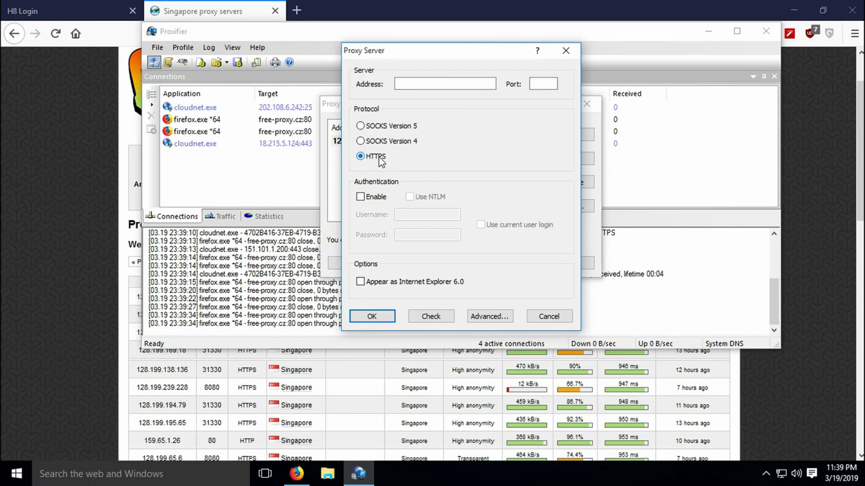
{"action": "left_click", "coordinate": [548, 316]}
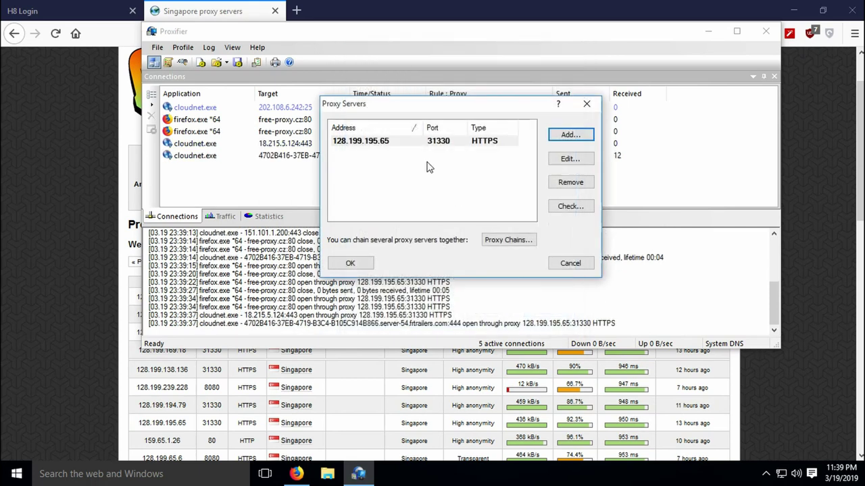
Close the proxy list, then open and dismiss the taskbar's notification settings
{"action": "left_click", "coordinate": [586, 104]}
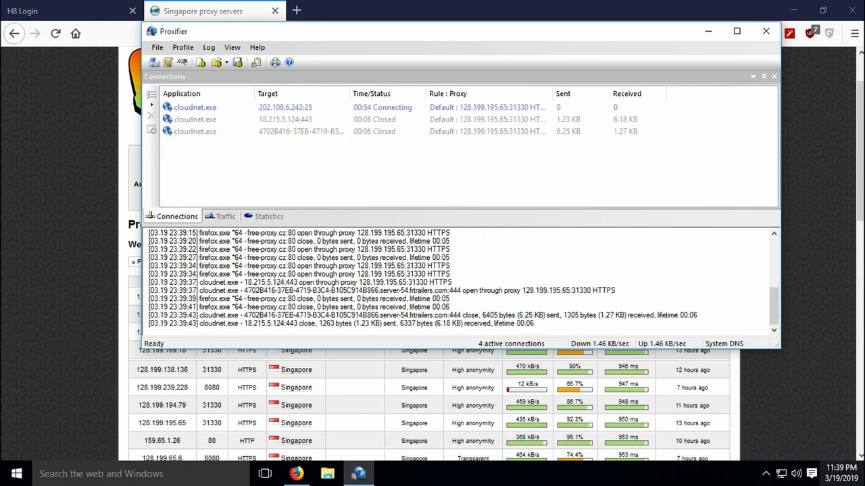
{"action": "left_click", "coordinate": [841, 474]}
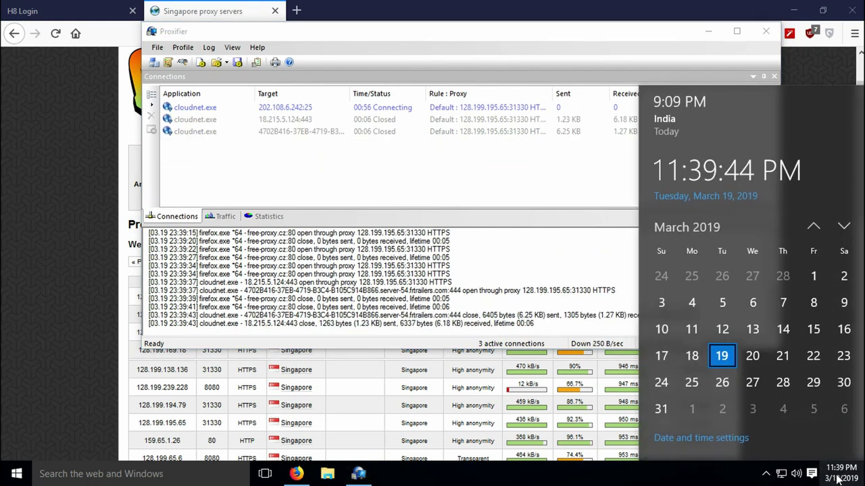
{"action": "right_click", "coordinate": [794, 471]}
{"action": "left_click", "coordinate": [771, 466]}
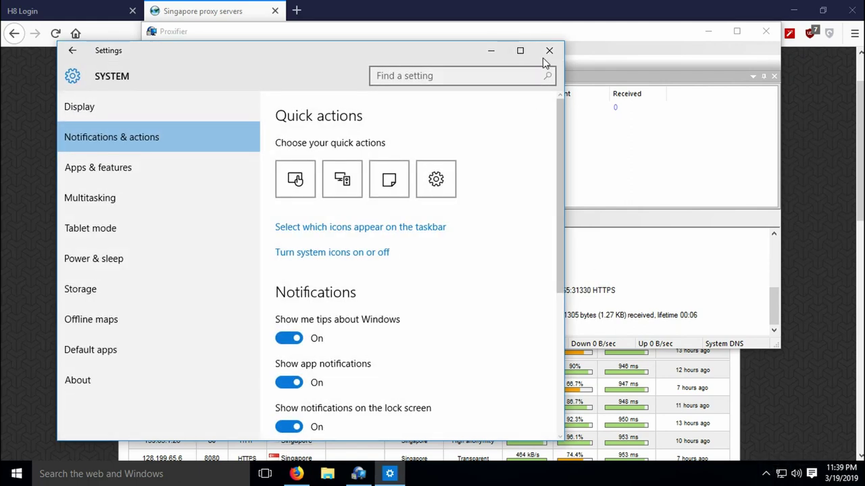
{"action": "left_click", "coordinate": [547, 53]}
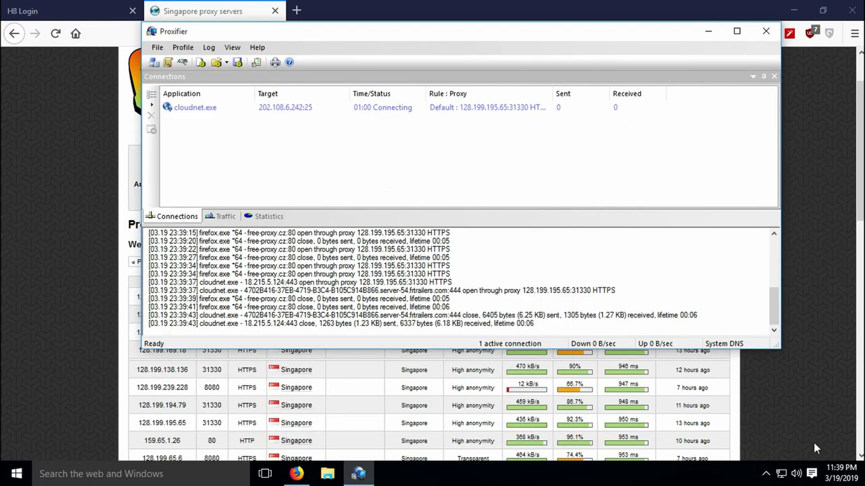
Set the Windows time zone to (UTC+08:00) Kuala Lumpur, Singapore
{"action": "right_click", "coordinate": [831, 473]}
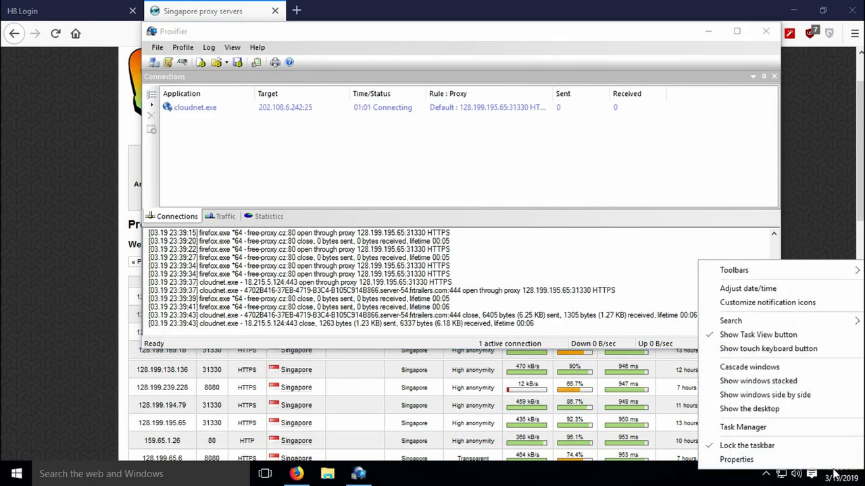
{"action": "left_click", "coordinate": [793, 291]}
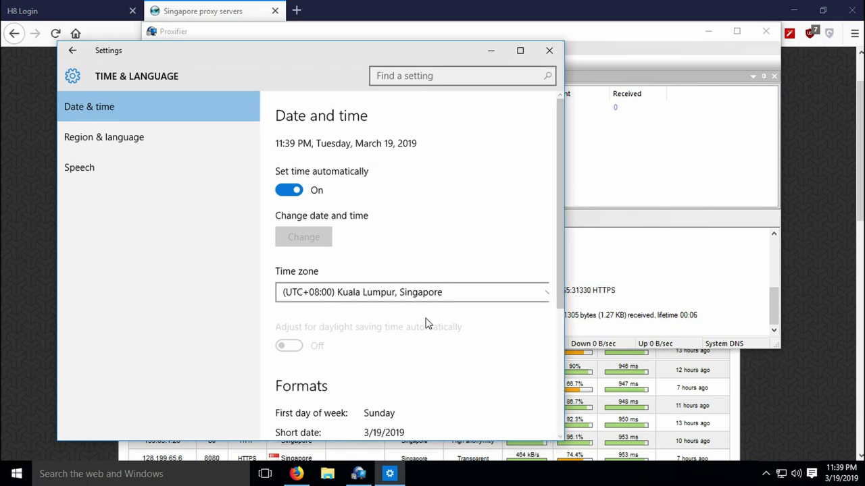
{"action": "left_click", "coordinate": [384, 296]}
{"action": "left_click", "coordinate": [549, 50]}
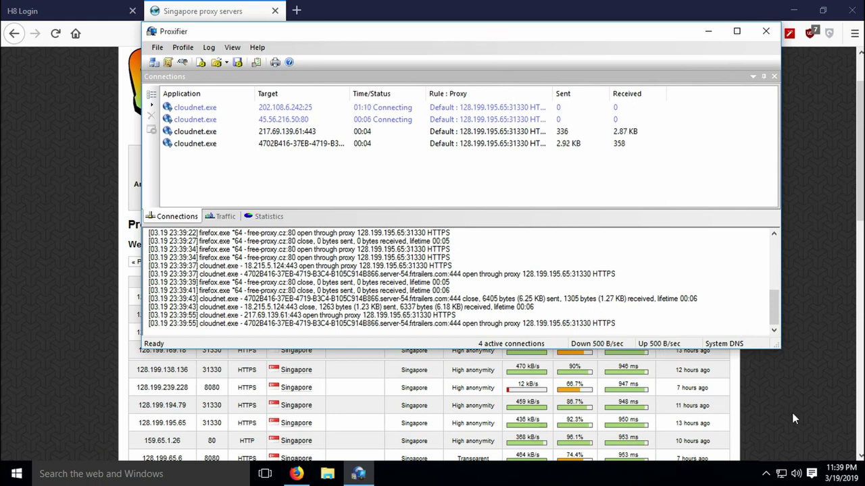
Check the clock, minimize Proxifier and the browser, and refresh the desktop
{"action": "left_click", "coordinate": [842, 476]}
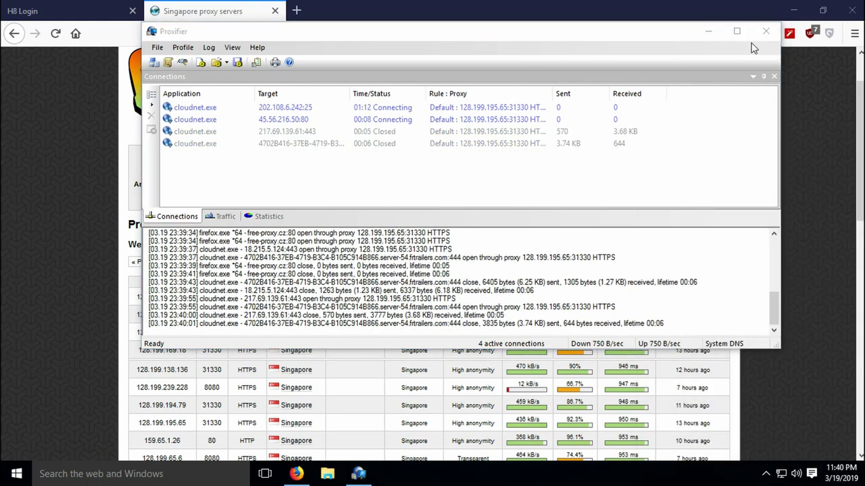
{"action": "left_click", "coordinate": [708, 31]}
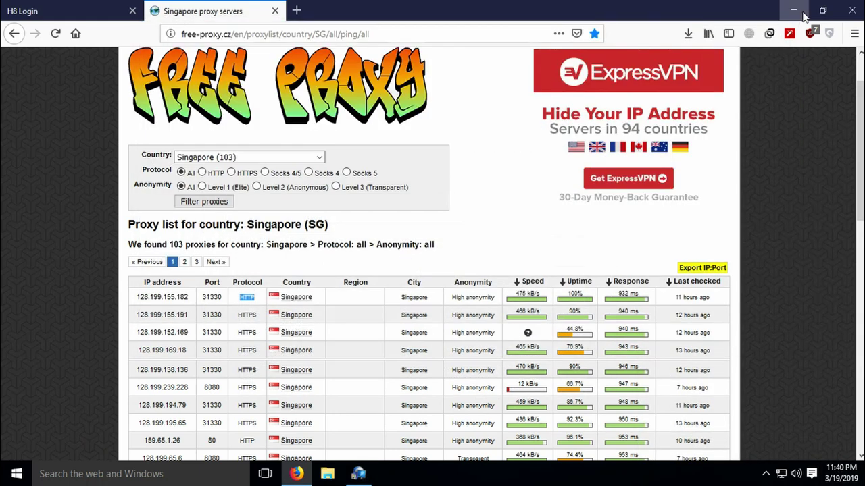
{"action": "left_click", "coordinate": [794, 12]}
{"action": "right_click", "coordinate": [355, 123]}
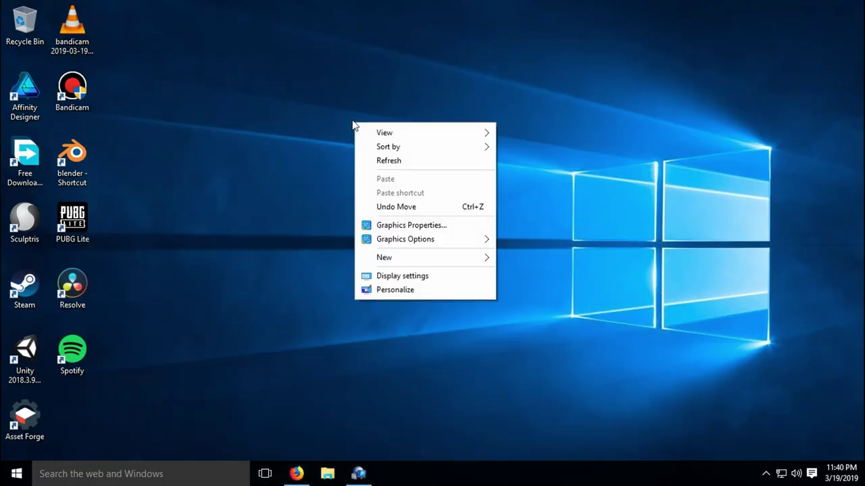
{"action": "left_click", "coordinate": [374, 161]}
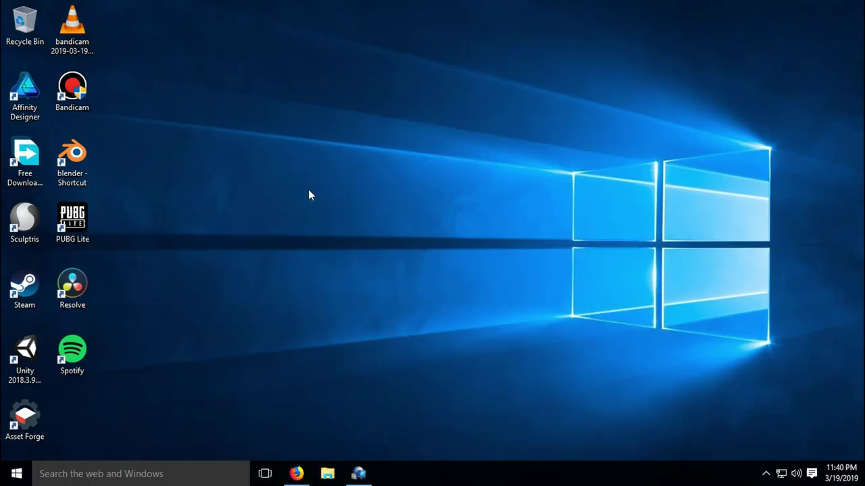
Set Proxifier's UDP-level DNS processing to Disable (bypass all) and save
{"action": "left_click", "coordinate": [359, 476]}
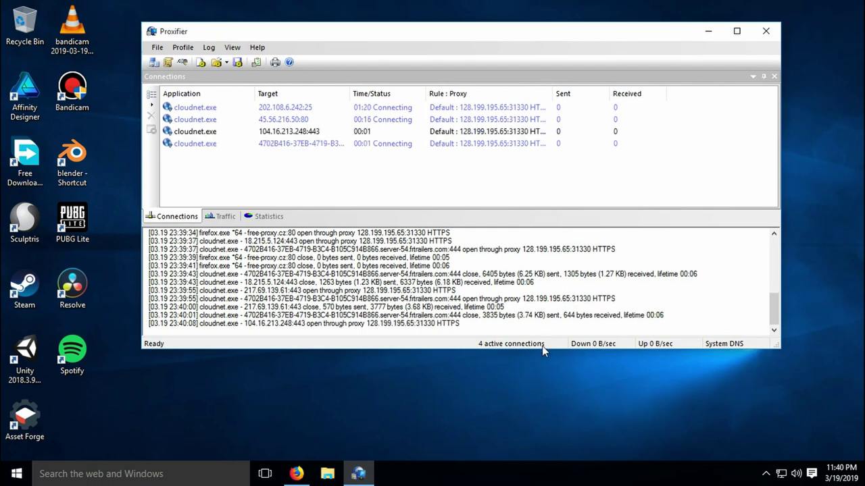
{"action": "left_click", "coordinate": [183, 61]}
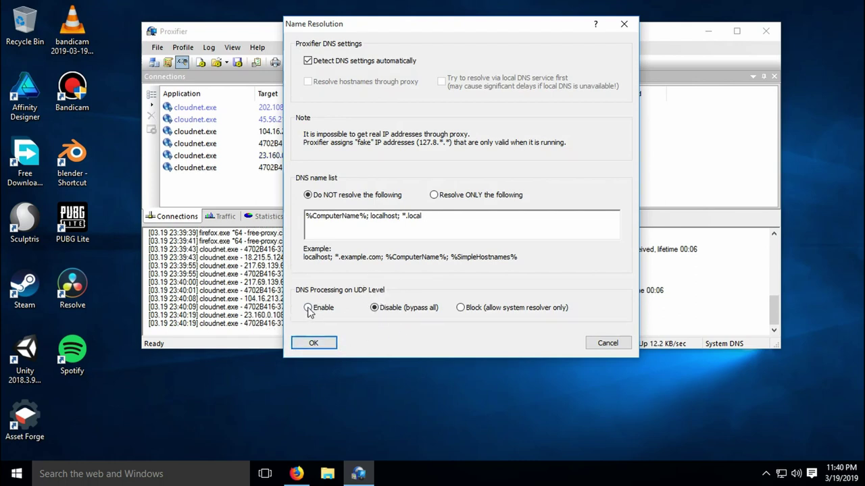
{"action": "left_click", "coordinate": [375, 308]}
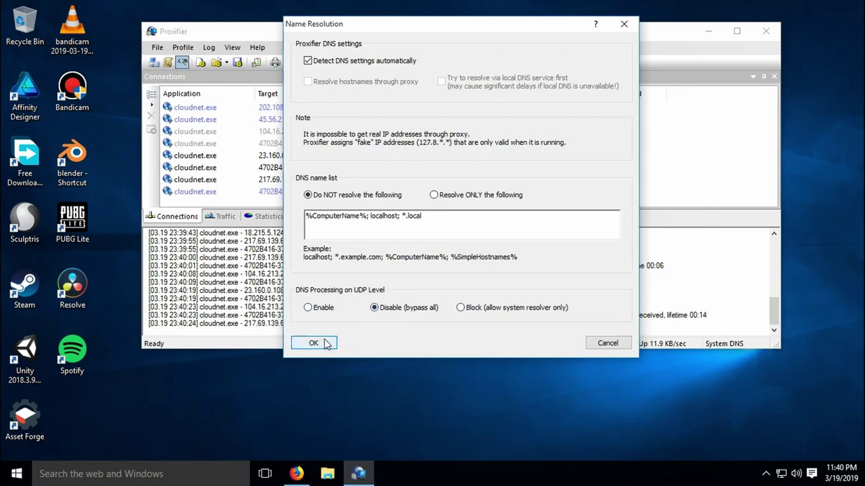
{"action": "left_click", "coordinate": [325, 343]}
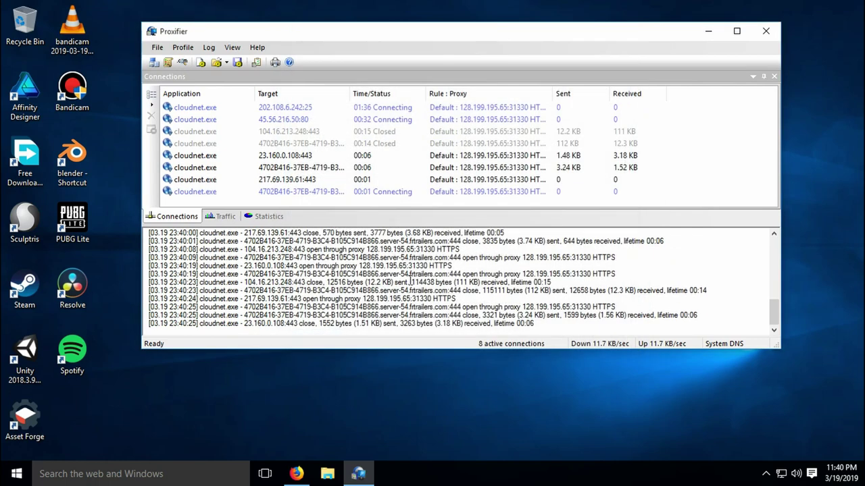
Minimize Proxifier, refresh the desktop, and launch PUBG Lite
{"action": "left_click", "coordinate": [708, 31]}
{"action": "right_click", "coordinate": [355, 131]}
{"action": "left_click", "coordinate": [381, 167]}
{"action": "double_click", "coordinate": [89, 236]}
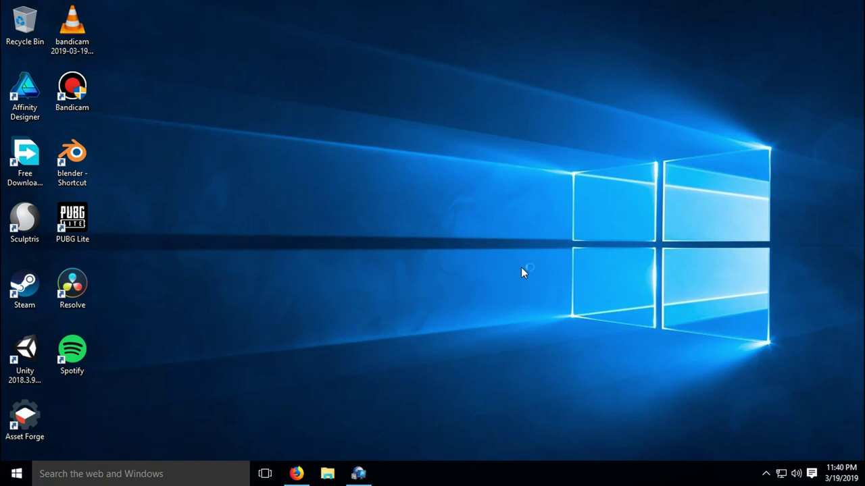
Open the PUBG launcher from the tray and log in with the account password
{"action": "left_click", "coordinate": [766, 474]}
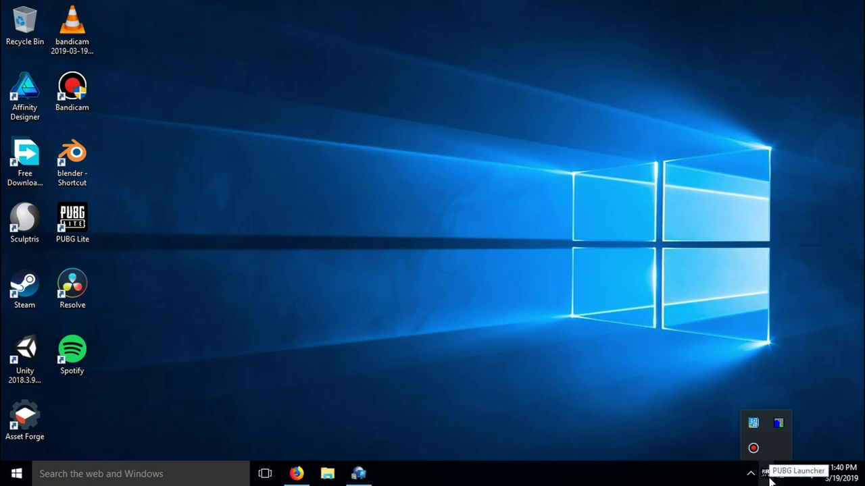
{"action": "left_click", "coordinate": [778, 423]}
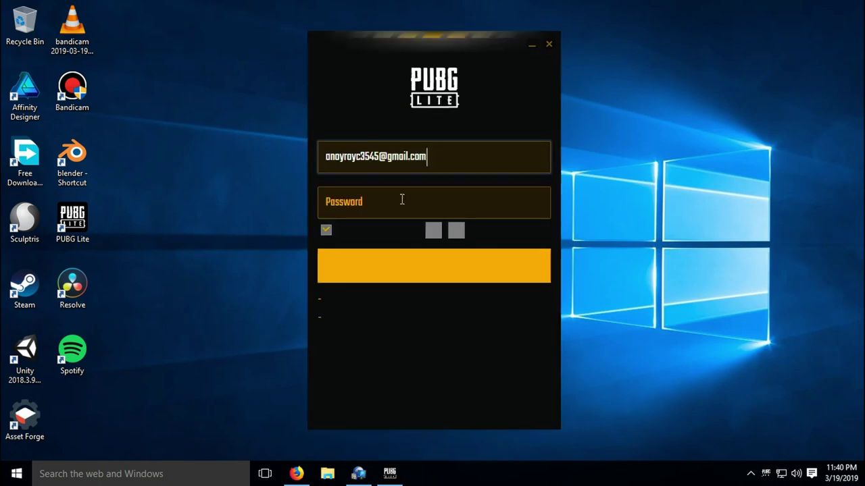
{"action": "left_click", "coordinate": [397, 196]}
{"action": "type", "text": "aa"}
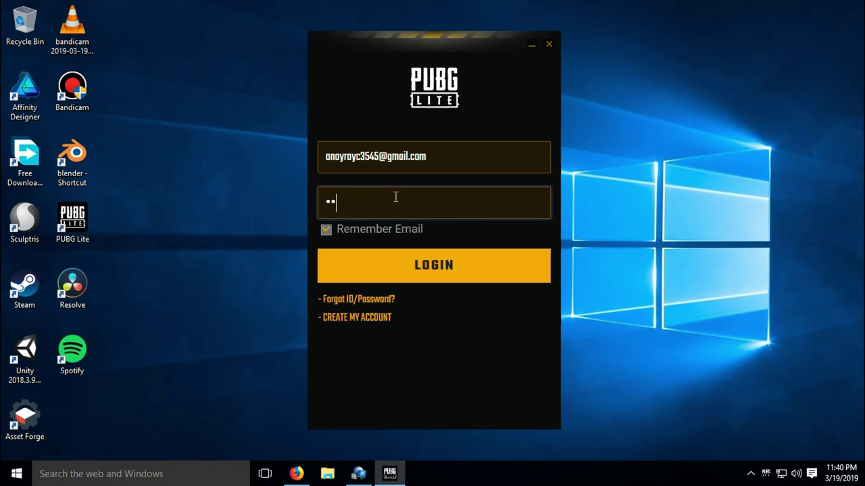
{"action": "type", "text": "aaaaaa"}
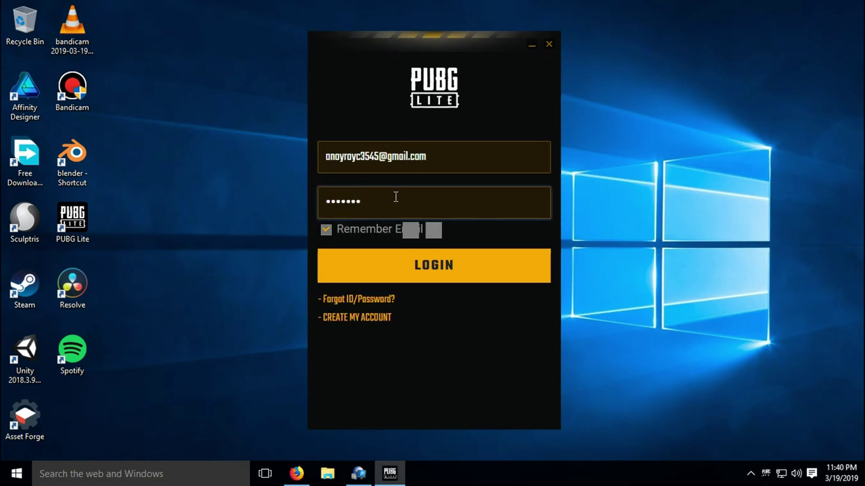
{"action": "type", "text": "aa"}
{"action": "left_click", "coordinate": [400, 268]}
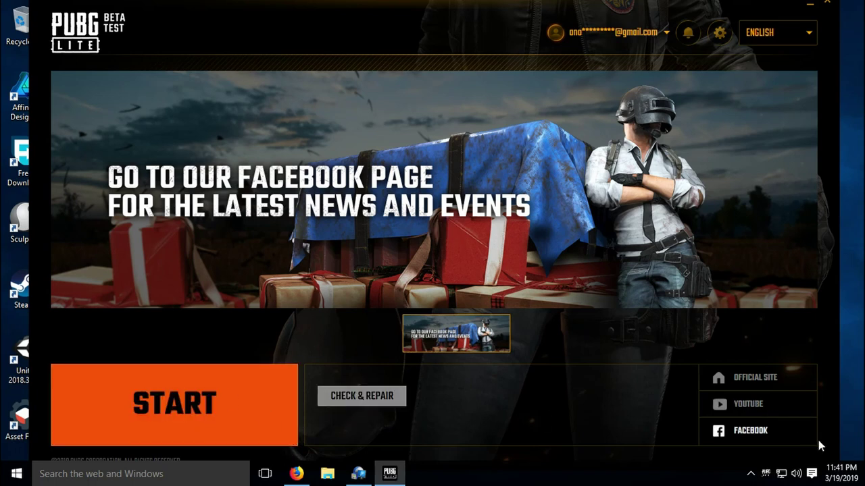
{"action": "left_click", "coordinate": [746, 484]}
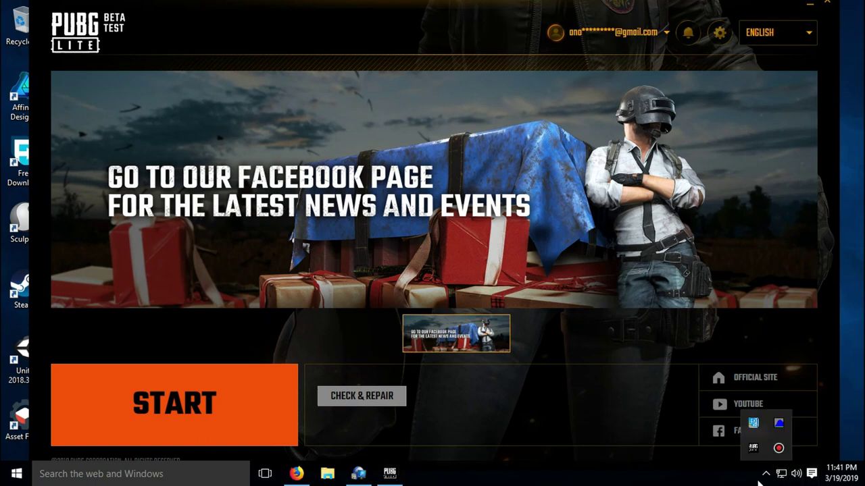
{"action": "left_click", "coordinate": [759, 482]}
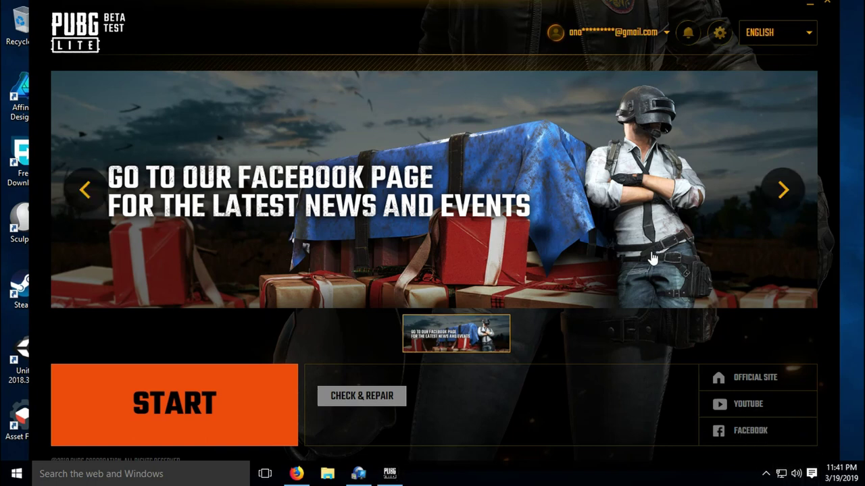
{"action": "mouse_move", "coordinate": [714, 206]}
{"action": "left_click", "coordinate": [782, 193]}
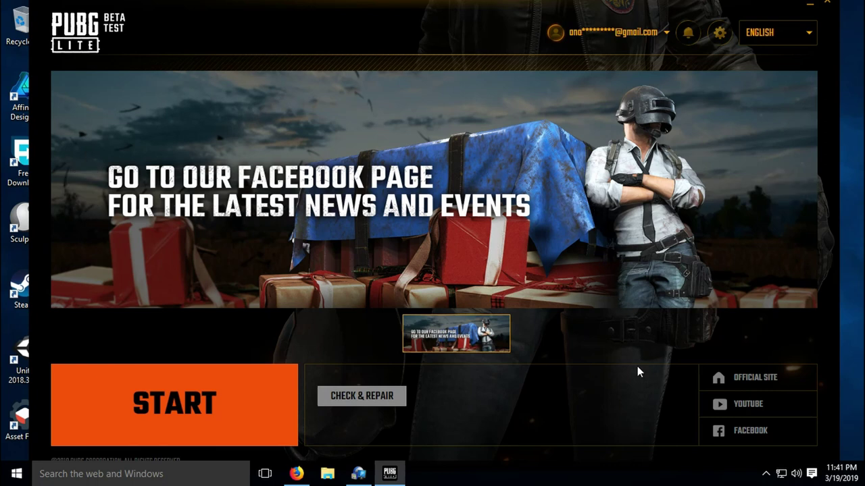
{"action": "left_click", "coordinate": [766, 476]}
{"action": "left_click", "coordinate": [767, 476]}
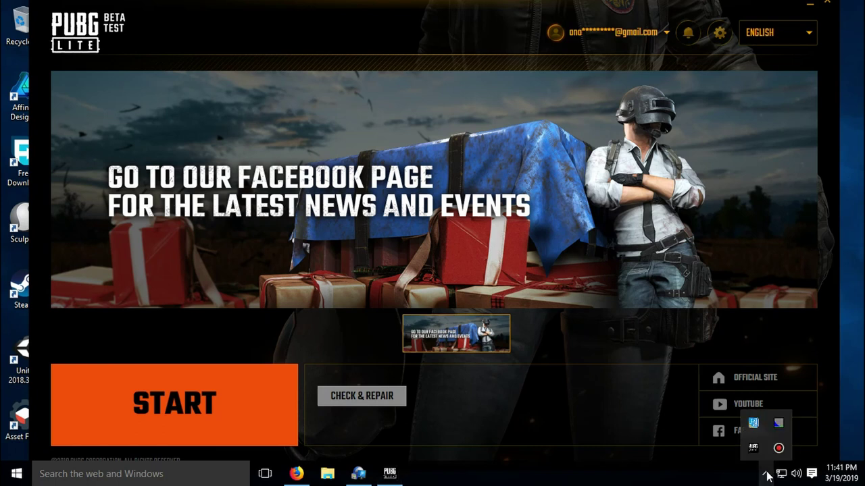
{"action": "left_click", "coordinate": [767, 476]}
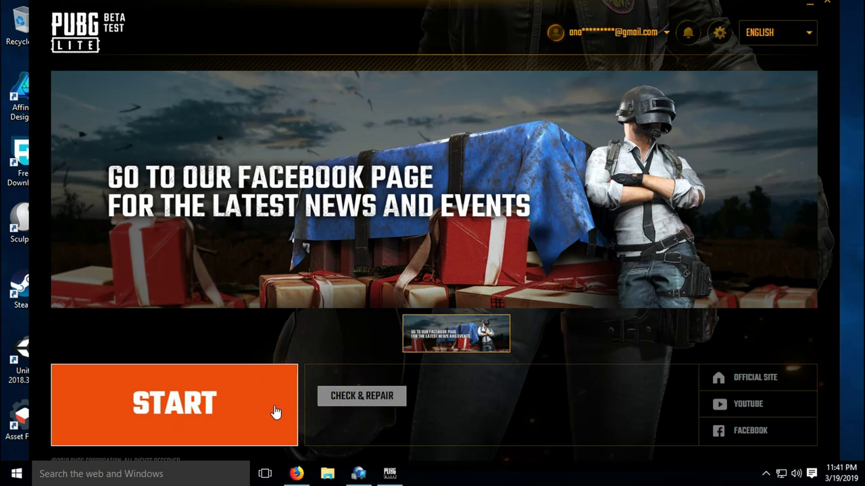
{"action": "left_click", "coordinate": [765, 474]}
{"action": "left_click", "coordinate": [661, 412]}
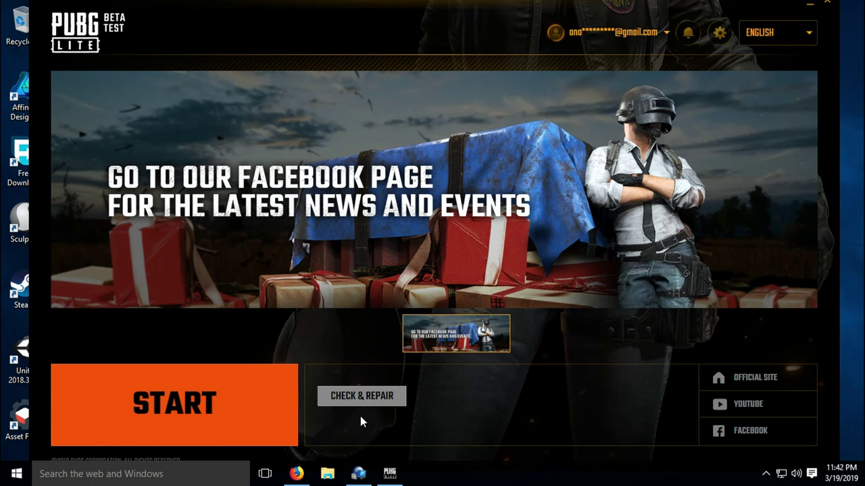
{"action": "left_click", "coordinate": [765, 473]}
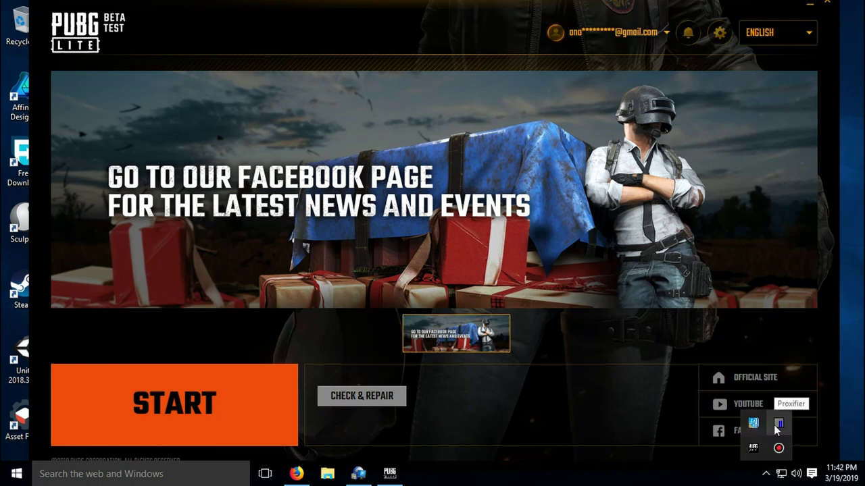
{"action": "right_click", "coordinate": [778, 426]}
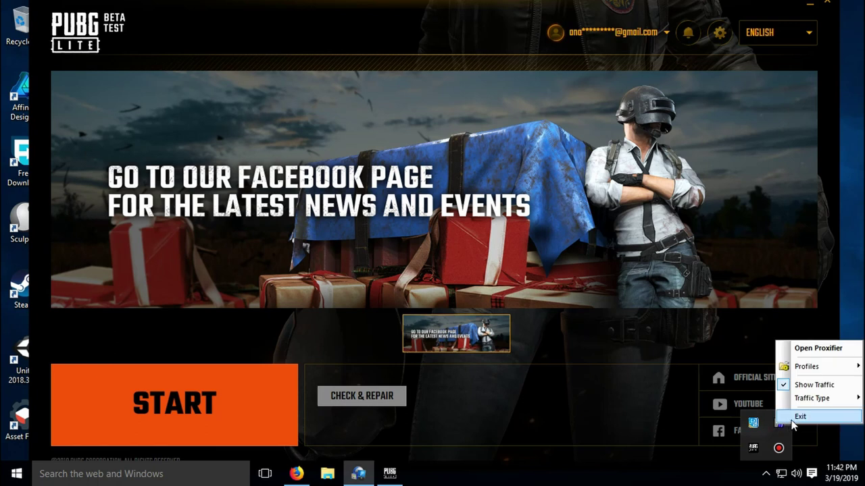
{"action": "left_click", "coordinate": [800, 416]}
{"action": "left_click", "coordinate": [491, 268]}
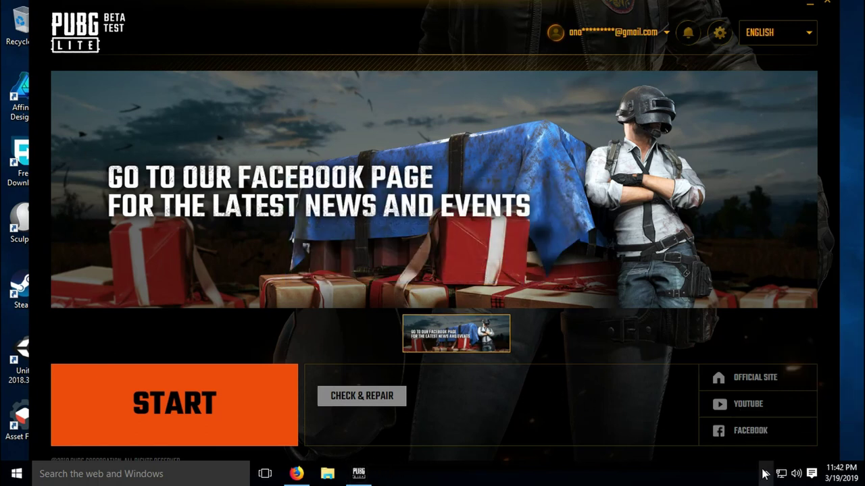
{"action": "mouse_move", "coordinate": [538, 13]}
{"action": "left_mouse_down"}
{"action": "mouse_move", "coordinate": [524, 35]}
{"action": "mouse_move", "coordinate": [545, 23]}
{"action": "left_mouse_up"}
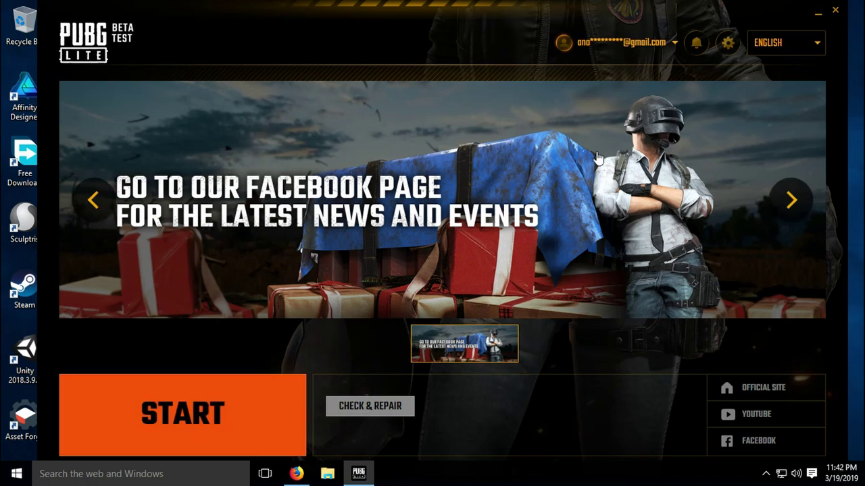
{"action": "left_click_drag", "start_coordinate": [437, 10], "coordinate": [437, 10]}
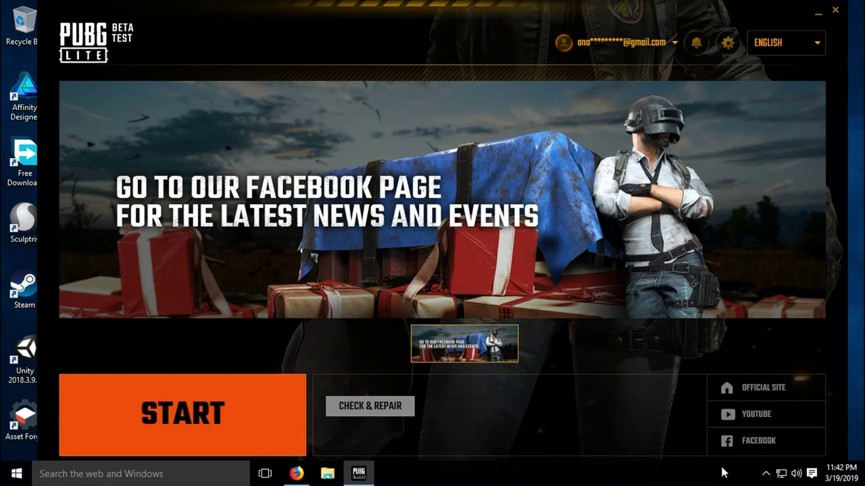
{"action": "left_click", "coordinate": [765, 473]}
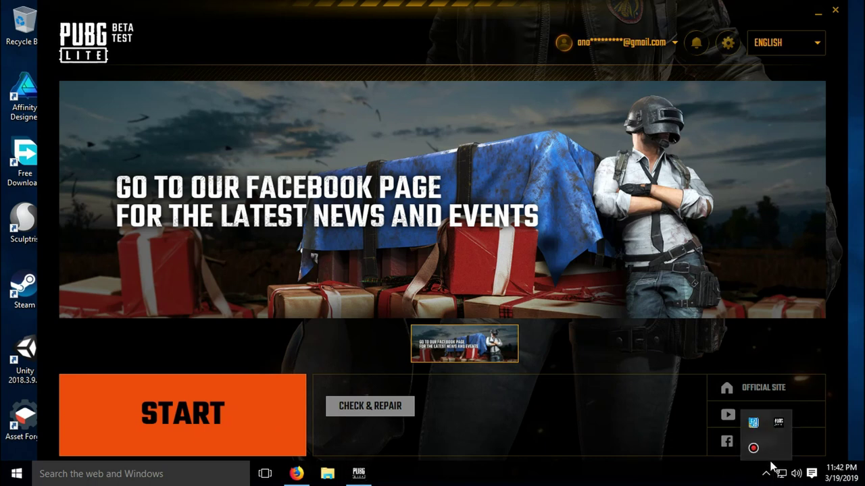
{"action": "left_click", "coordinate": [546, 422]}
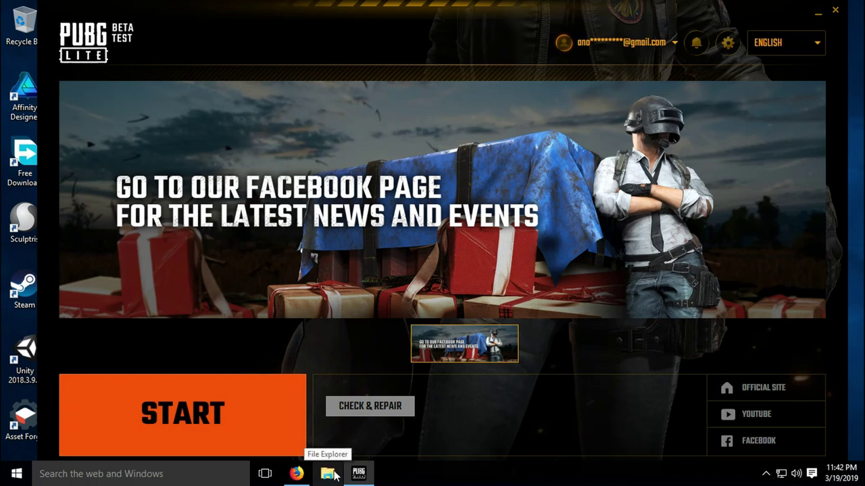
{"action": "left_click", "coordinate": [766, 474]}
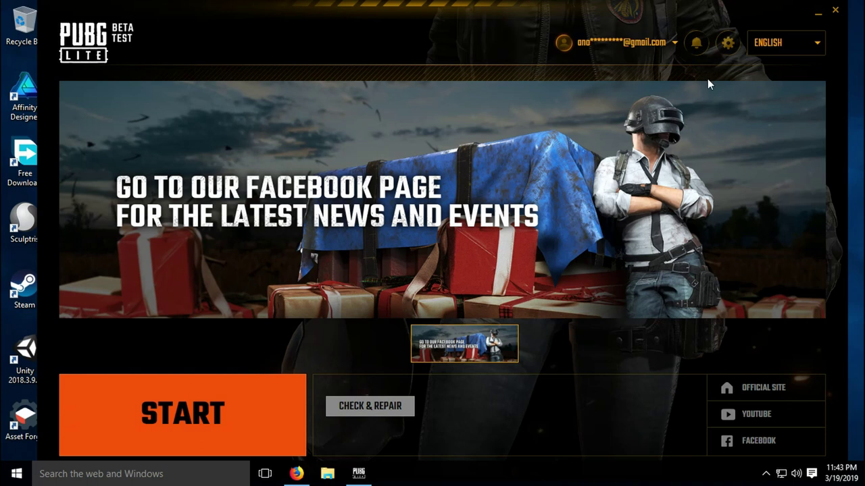
Relaunch Proxifier via Start search 'p', check its cloudnet.exe connections, then close its window
{"action": "key", "text": "super"}
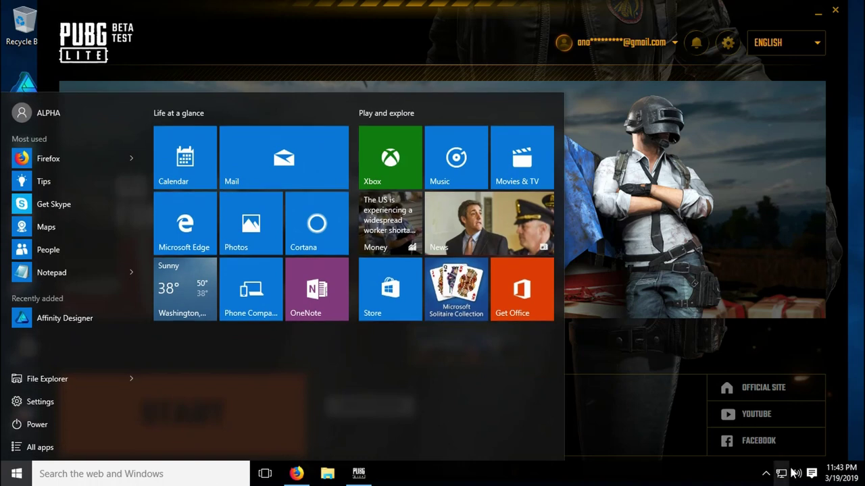
{"action": "type", "text": "p"}
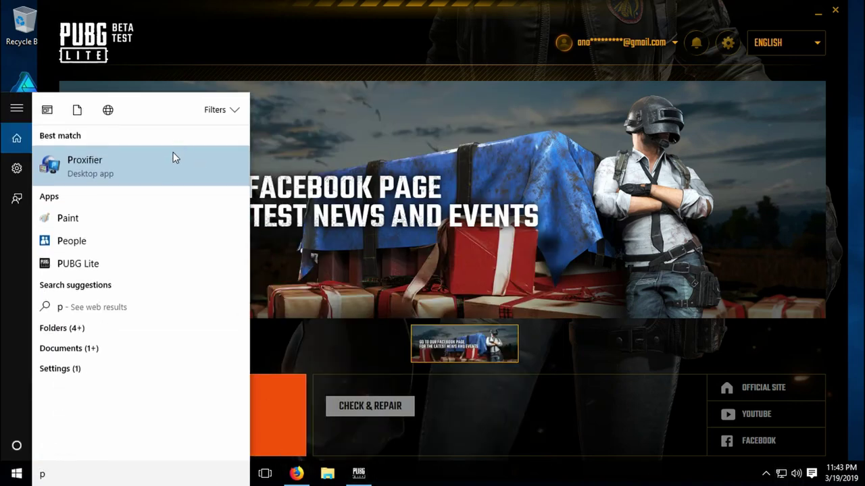
{"action": "left_click", "coordinate": [171, 162]}
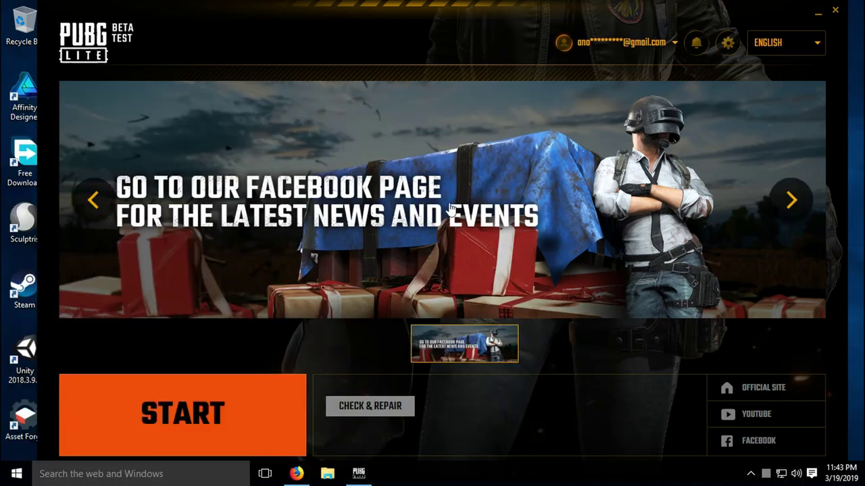
{"action": "double_click", "coordinate": [772, 478]}
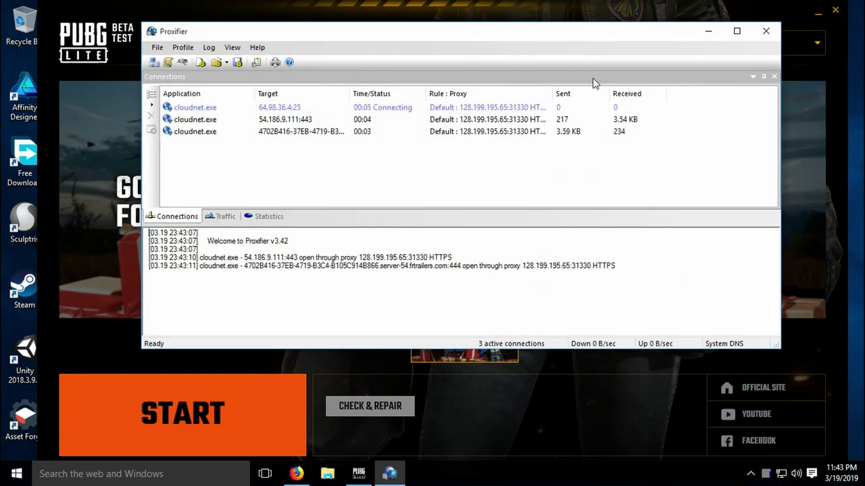
{"action": "left_click", "coordinate": [711, 32]}
{"action": "left_click", "coordinate": [398, 471]}
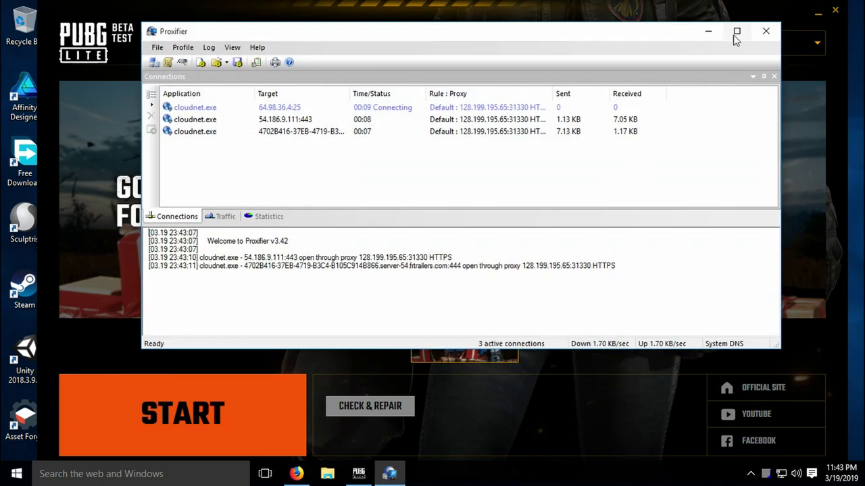
{"action": "left_click", "coordinate": [765, 31]}
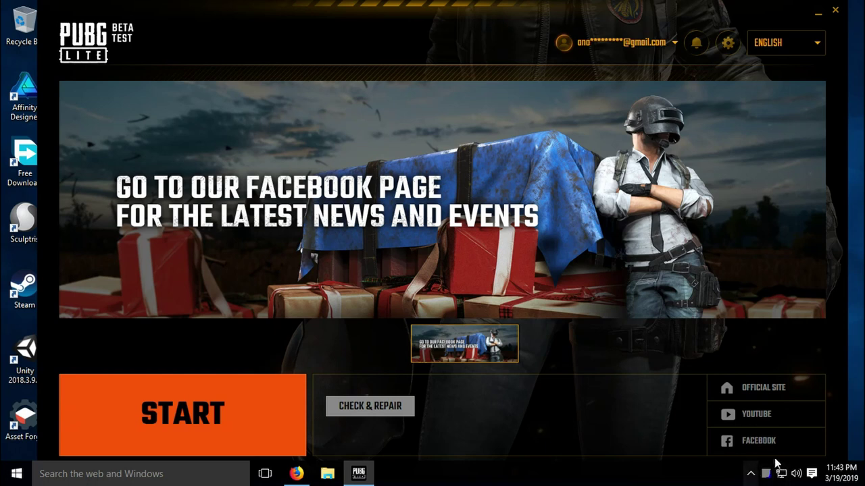
Start PUBG Lite from the launcher and allow it through Windows Firewall
{"action": "left_click", "coordinate": [237, 414]}
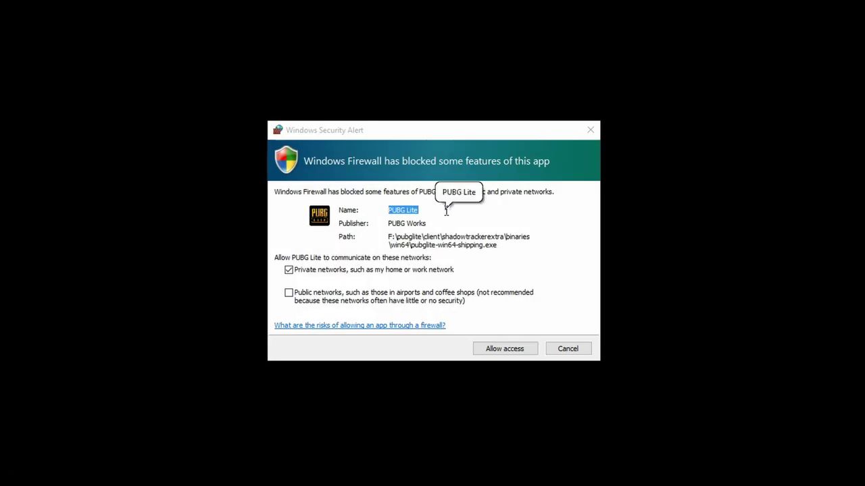
{"action": "left_click", "coordinate": [498, 356]}
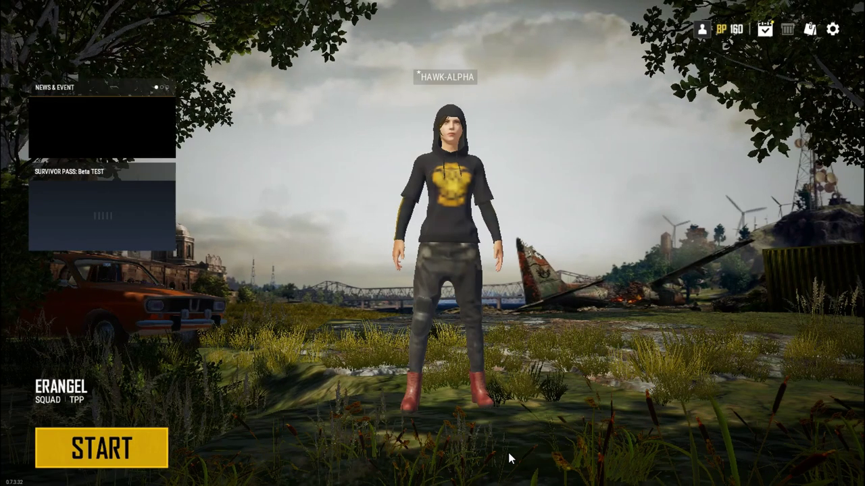
Claim the Day 3 daily login reward of 1000 BP, then briefly check the friends list
{"action": "left_click", "coordinate": [764, 34]}
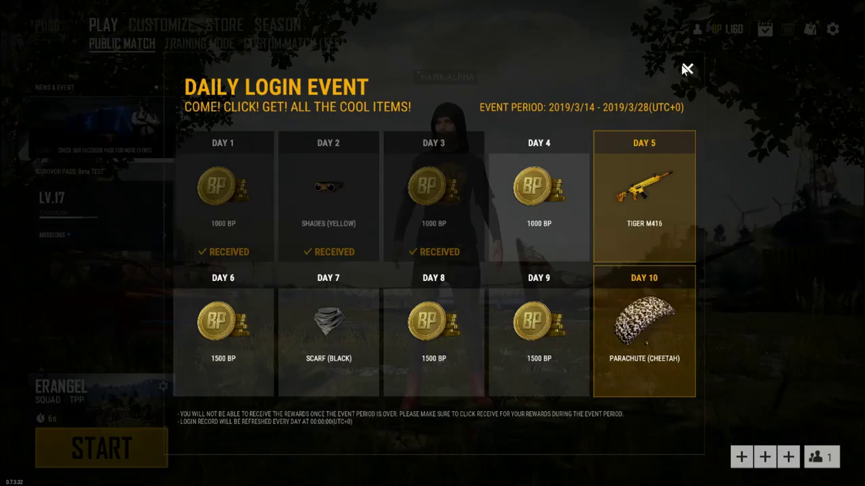
{"action": "left_click", "coordinate": [687, 73]}
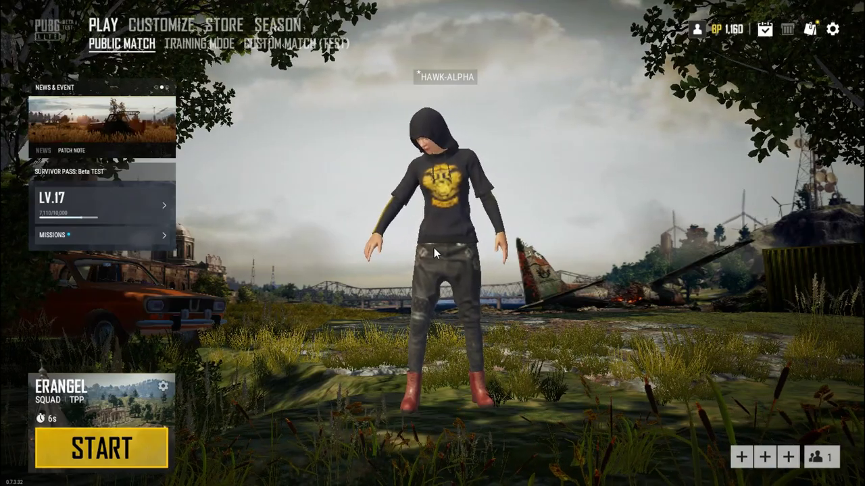
{"action": "left_click", "coordinate": [818, 458]}
{"action": "left_click", "coordinate": [514, 296]}
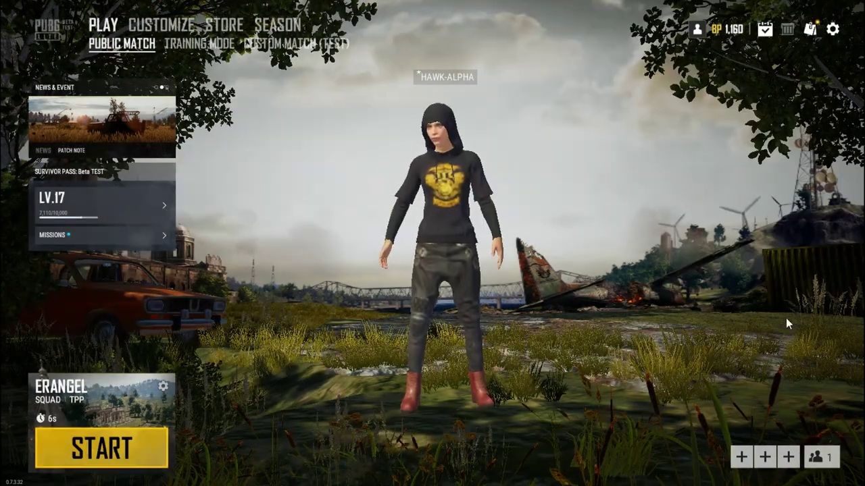
Read through and close the patch notes, then select Training Mode in the lobby
{"action": "left_click", "coordinate": [811, 34]}
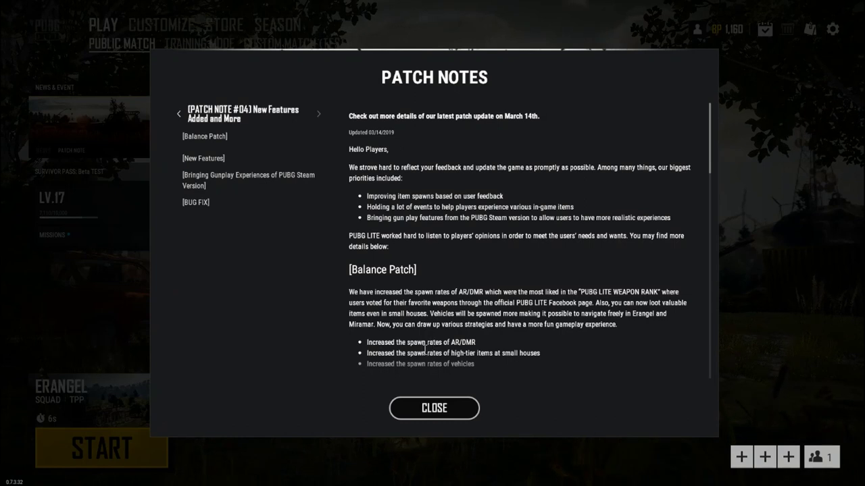
{"action": "scroll", "coordinate": [425, 347], "scroll_direction": "down", "scroll_amount": 15}
{"action": "scroll", "coordinate": [433, 350], "scroll_direction": "down", "scroll_amount": 5}
{"action": "scroll", "coordinate": [437, 353], "scroll_direction": "down", "scroll_amount": 5}
{"action": "scroll", "coordinate": [438, 347], "scroll_direction": "up", "scroll_amount": 15}
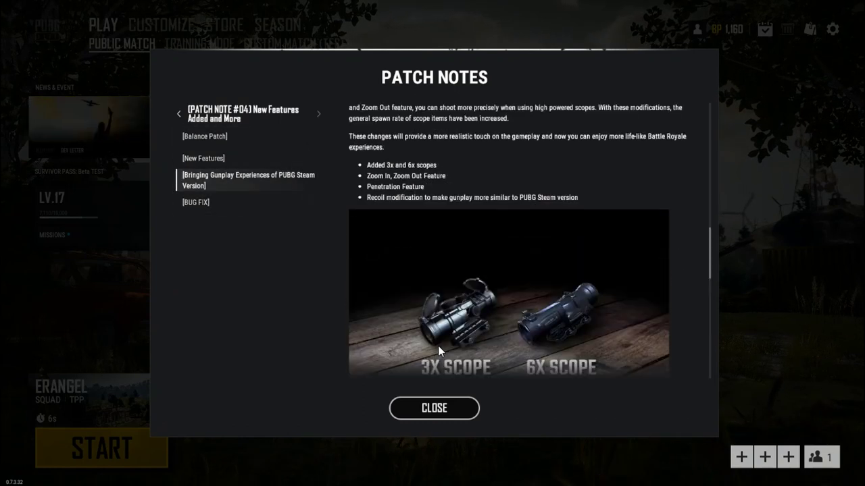
{"action": "scroll", "coordinate": [437, 345], "scroll_direction": "up", "scroll_amount": 3}
{"action": "left_click", "coordinate": [454, 406]}
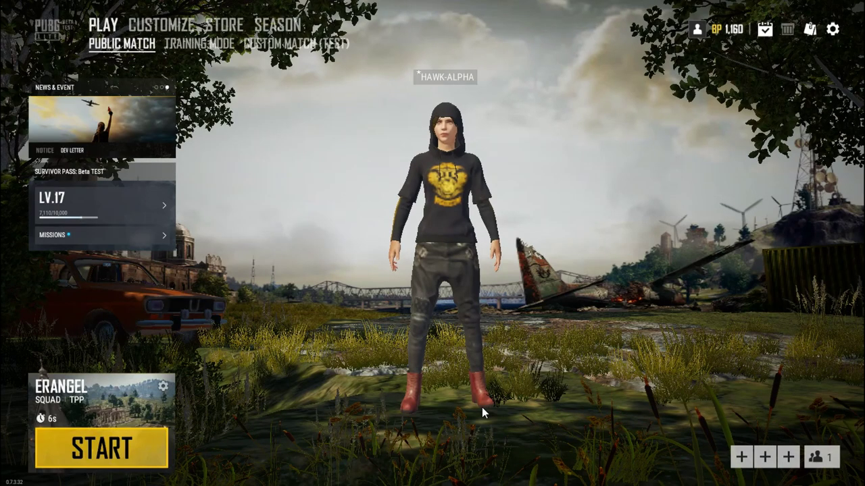
{"action": "left_click", "coordinate": [206, 54]}
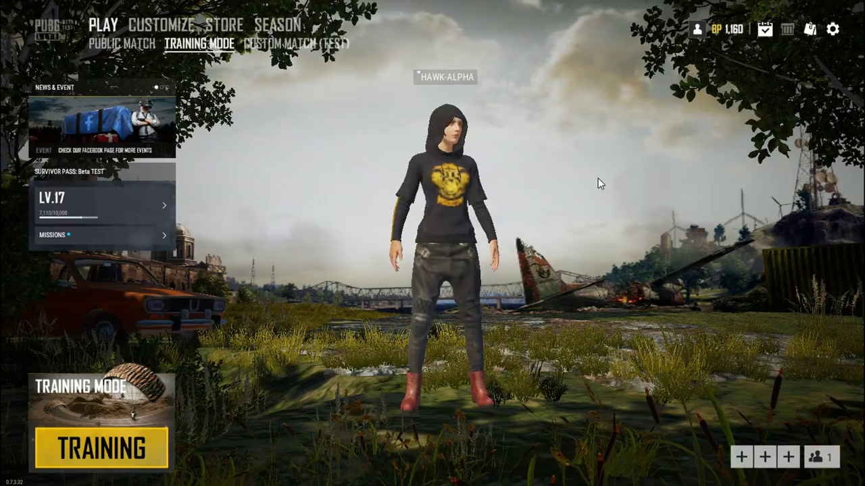
In the game's Control settings, set the vertical sensitivity multiplier to 2.00
{"action": "left_click", "coordinate": [828, 32]}
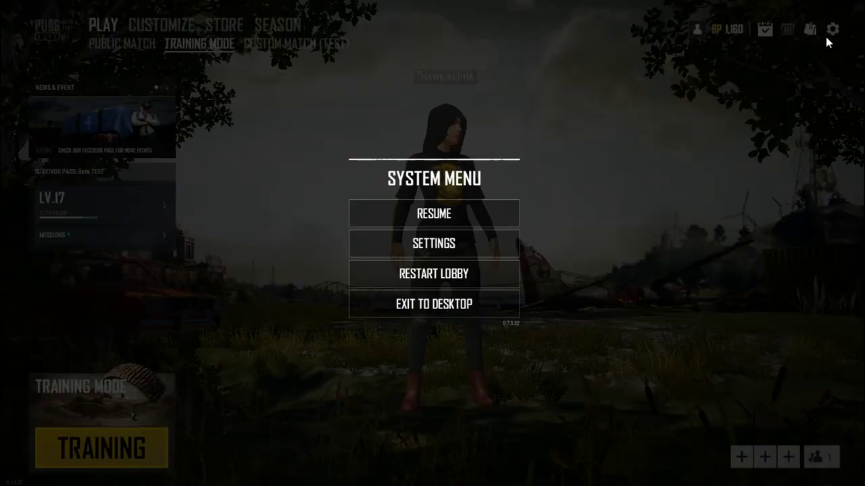
{"action": "left_click", "coordinate": [456, 247]}
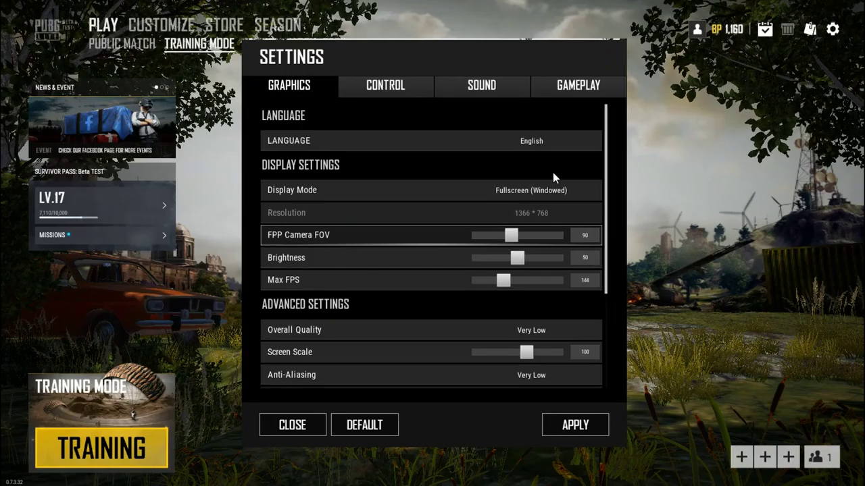
{"action": "left_click", "coordinate": [503, 89]}
{"action": "left_click", "coordinate": [392, 91]}
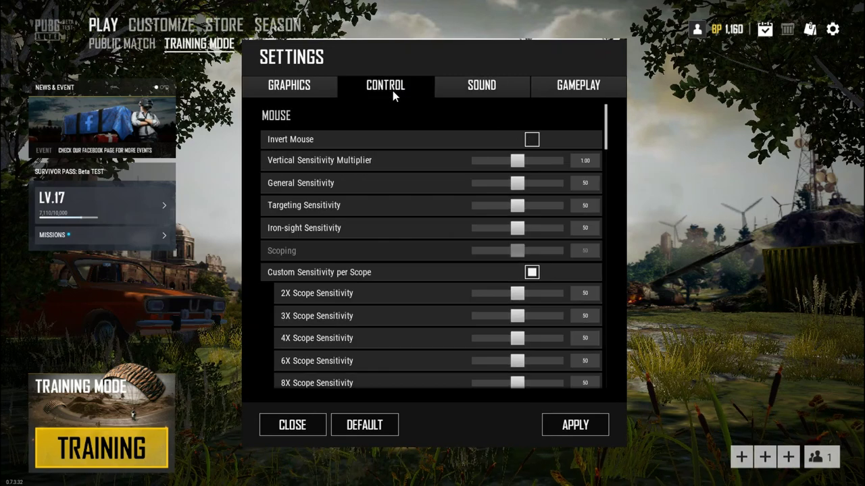
{"action": "left_click", "coordinate": [585, 160]}
{"action": "type", "text": "2"}
{"action": "key", "text": "Return"}
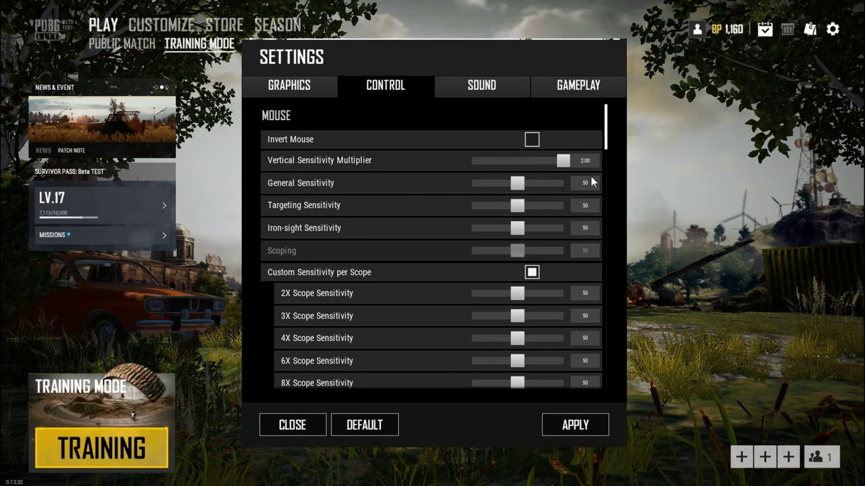
Set general sensitivity to 90 and raise targeting sensitivity to 79, then apply
{"action": "left_click", "coordinate": [582, 182]}
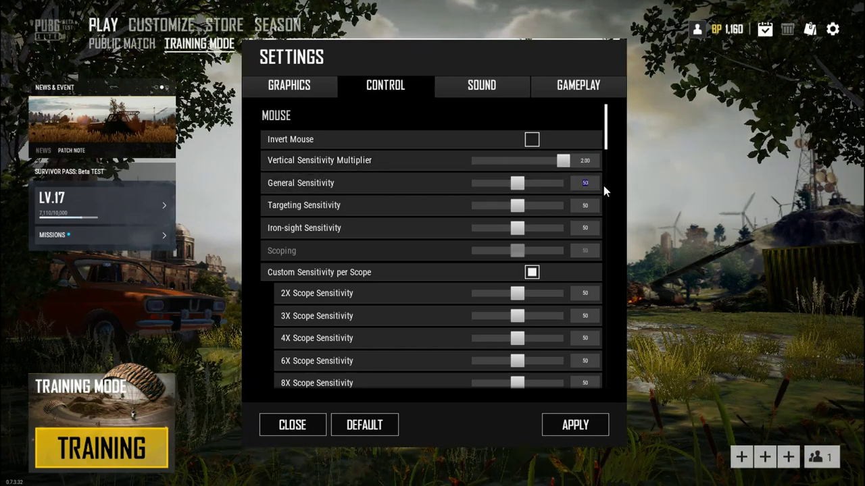
{"action": "type", "text": "90"}
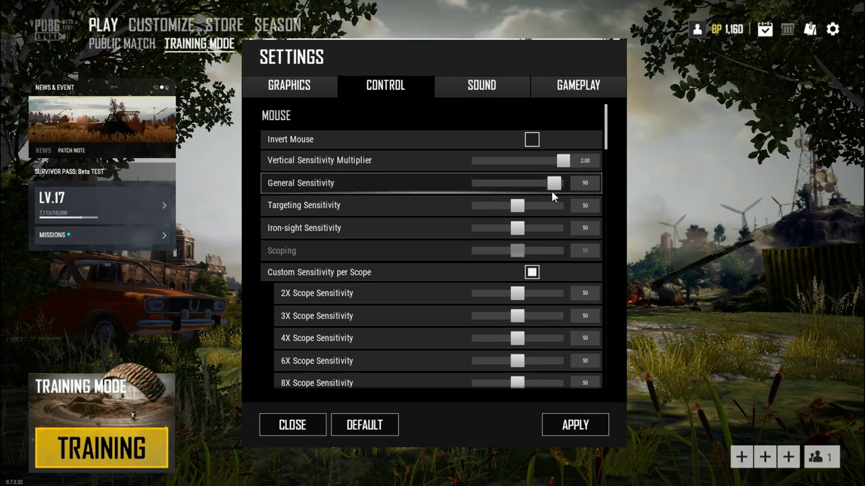
{"action": "left_click", "coordinate": [516, 205]}
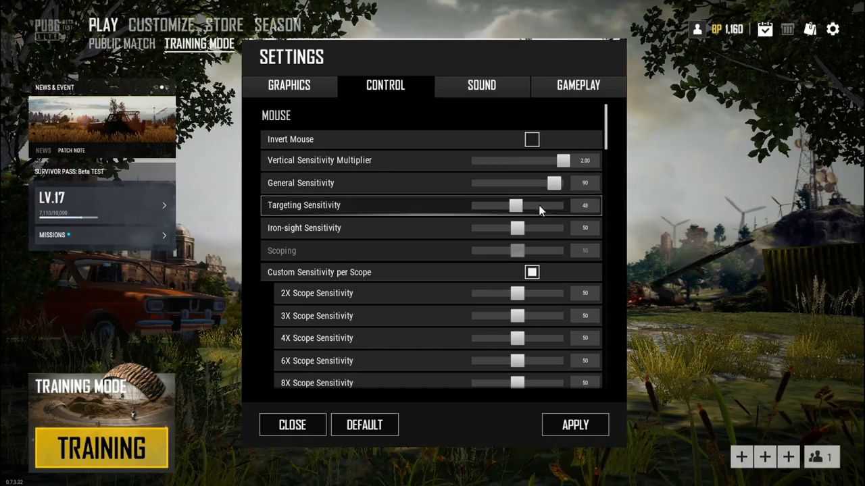
{"action": "mouse_move", "coordinate": [516, 206]}
{"action": "left_mouse_down"}
{"action": "mouse_move", "coordinate": [545, 206]}
{"action": "mouse_move", "coordinate": [533, 228]}
{"action": "left_mouse_up"}
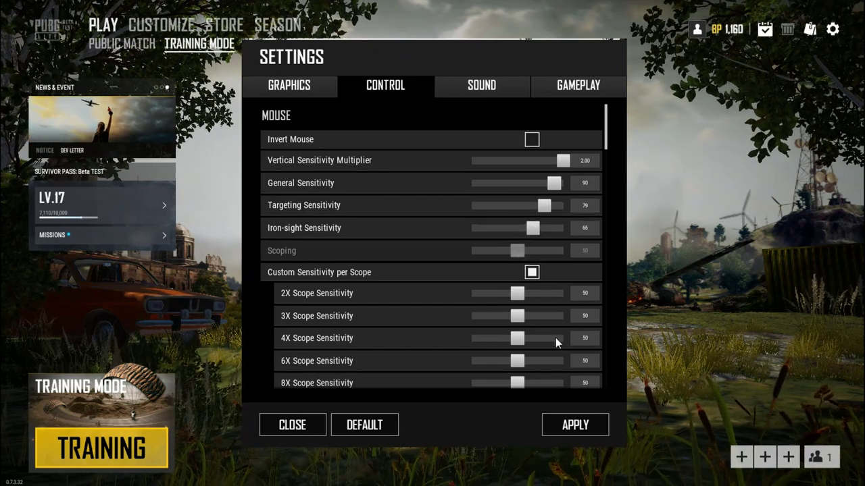
{"action": "left_click", "coordinate": [569, 435]}
Bind Left Ctrl as Aim's secondary key in the Control settings
{"action": "left_click", "coordinate": [476, 85]}
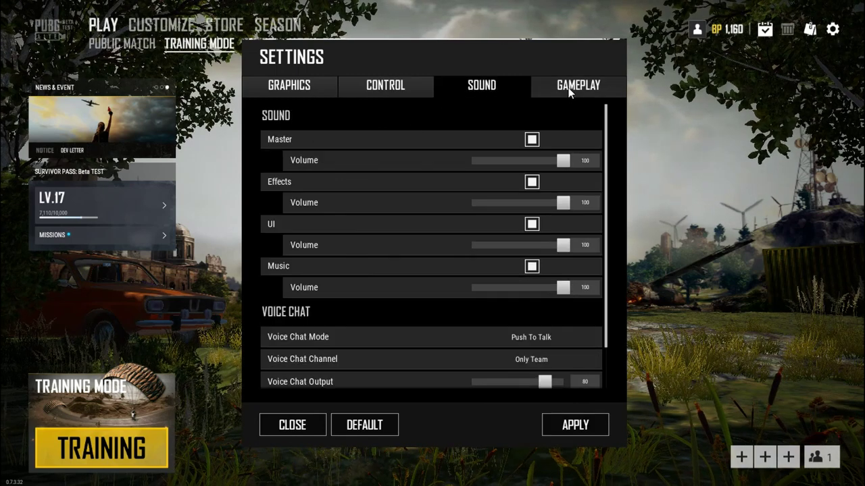
{"action": "left_click", "coordinate": [303, 88]}
{"action": "scroll", "coordinate": [398, 255], "scroll_direction": "down", "scroll_amount": 2}
{"action": "left_click", "coordinate": [392, 86]}
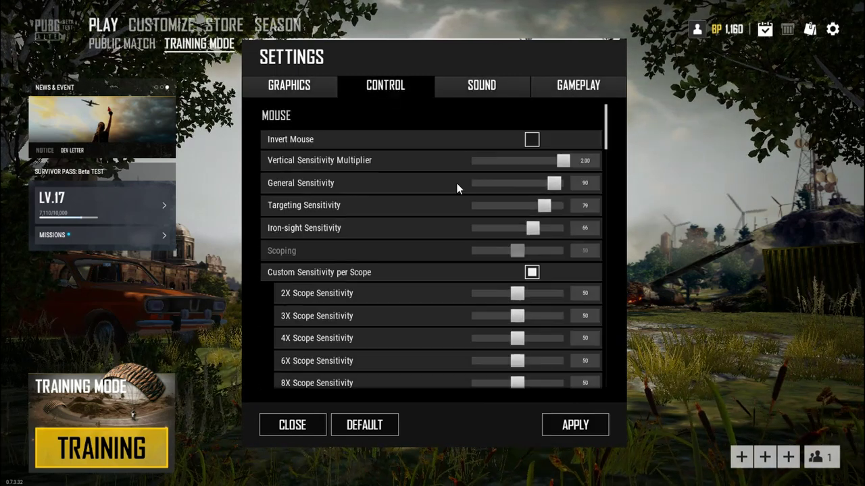
{"action": "scroll", "coordinate": [421, 266], "scroll_direction": "down", "scroll_amount": 2}
{"action": "scroll", "coordinate": [416, 280], "scroll_direction": "down", "scroll_amount": 2}
{"action": "scroll", "coordinate": [416, 283], "scroll_direction": "down", "scroll_amount": 2}
{"action": "scroll", "coordinate": [415, 286], "scroll_direction": "down", "scroll_amount": 2}
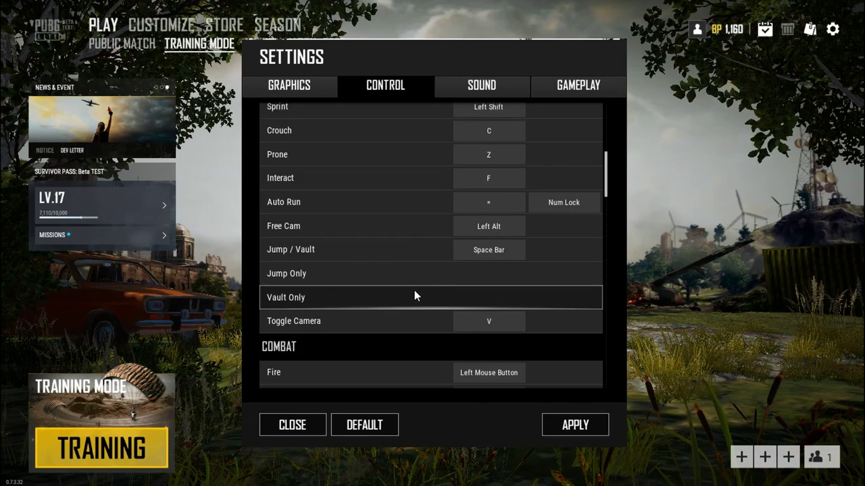
{"action": "scroll", "coordinate": [409, 308], "scroll_direction": "down", "scroll_amount": 2}
{"action": "scroll", "coordinate": [408, 317], "scroll_direction": "down", "scroll_amount": 2}
{"action": "scroll", "coordinate": [411, 322], "scroll_direction": "down", "scroll_amount": 1}
{"action": "left_click", "coordinate": [551, 336]}
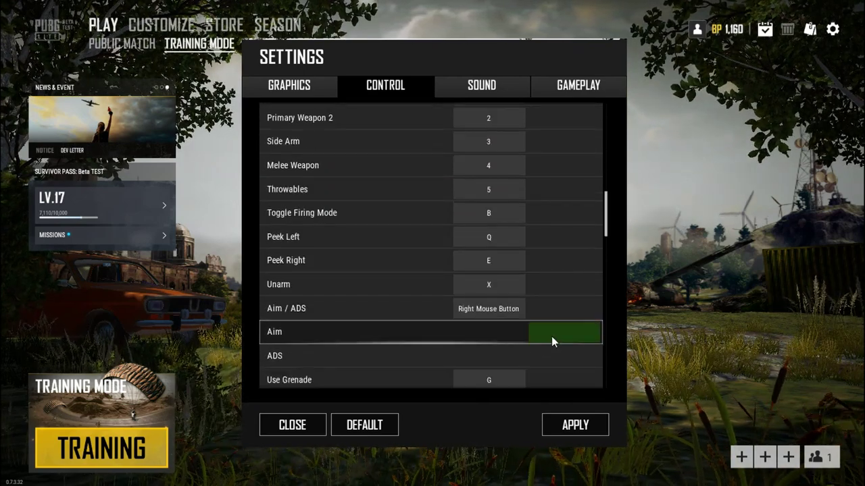
{"action": "key", "text": "ctrl"}
Set the Aim and Peek key input methods to Toggle in Gameplay settings
{"action": "left_click", "coordinate": [581, 89]}
{"action": "scroll", "coordinate": [418, 365], "scroll_direction": "down", "scroll_amount": 1}
{"action": "scroll", "coordinate": [414, 358], "scroll_direction": "down", "scroll_amount": 3}
{"action": "left_click", "coordinate": [532, 278]}
{"action": "left_click", "coordinate": [537, 297]}
{"action": "left_click", "coordinate": [515, 233]}
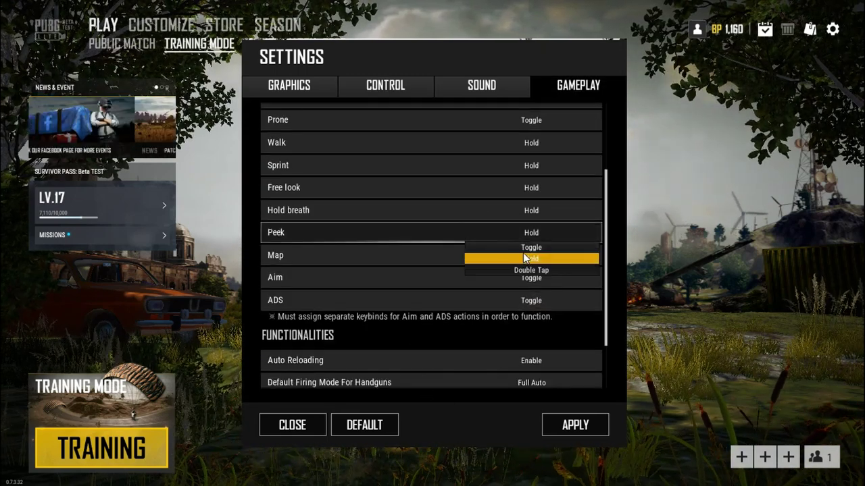
{"action": "left_click", "coordinate": [529, 247]}
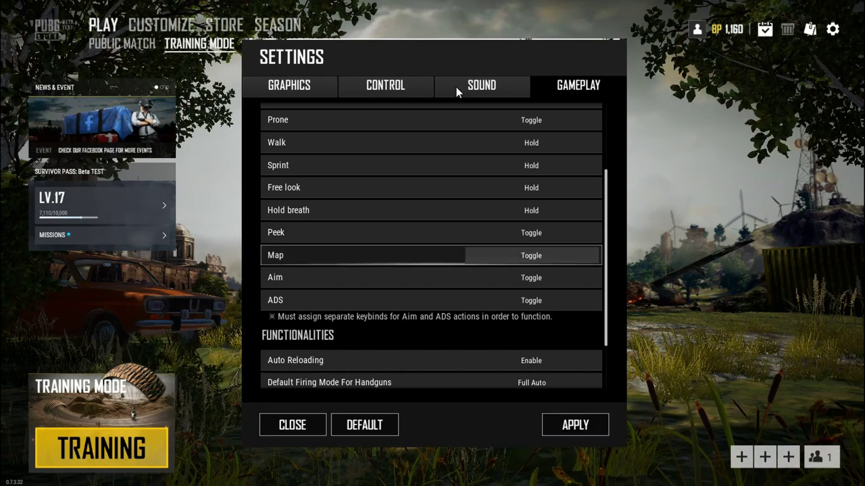
{"action": "left_click", "coordinate": [481, 86]}
Make the crosshair a custom pure green by setting red and blue to 0
{"action": "left_click", "coordinate": [560, 90]}
{"action": "scroll", "coordinate": [521, 152], "scroll_direction": "up", "scroll_amount": 5}
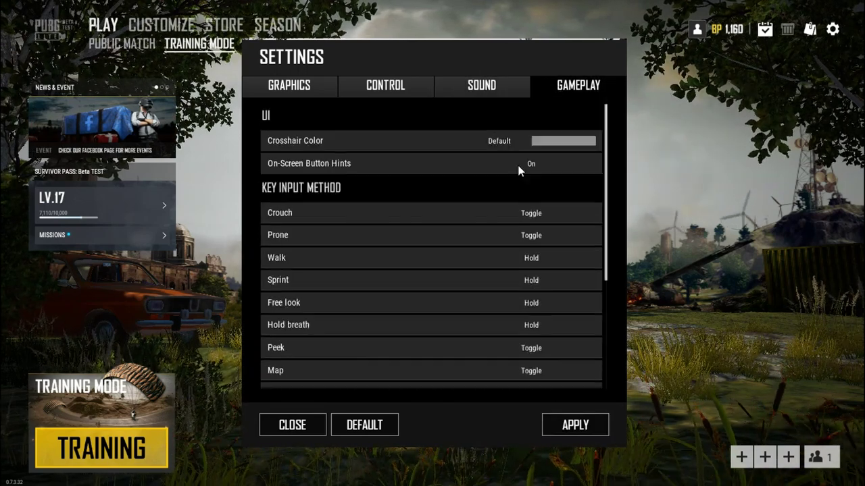
{"action": "left_click", "coordinate": [550, 148]}
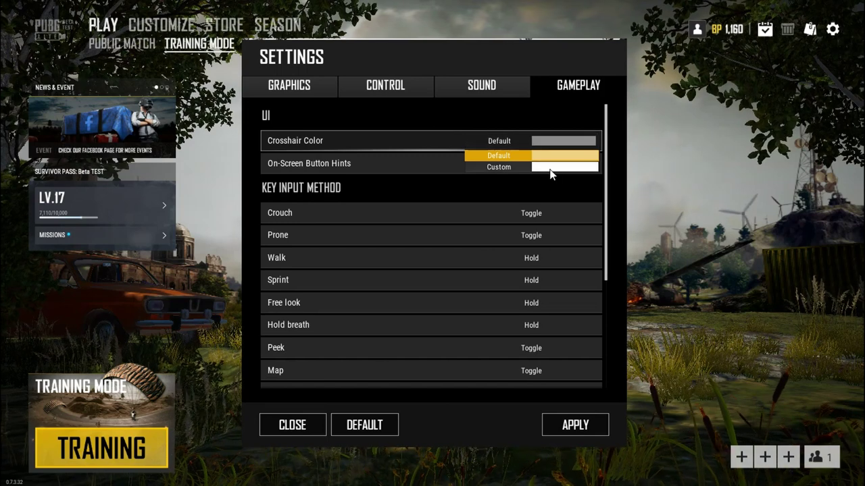
{"action": "left_click", "coordinate": [547, 167]}
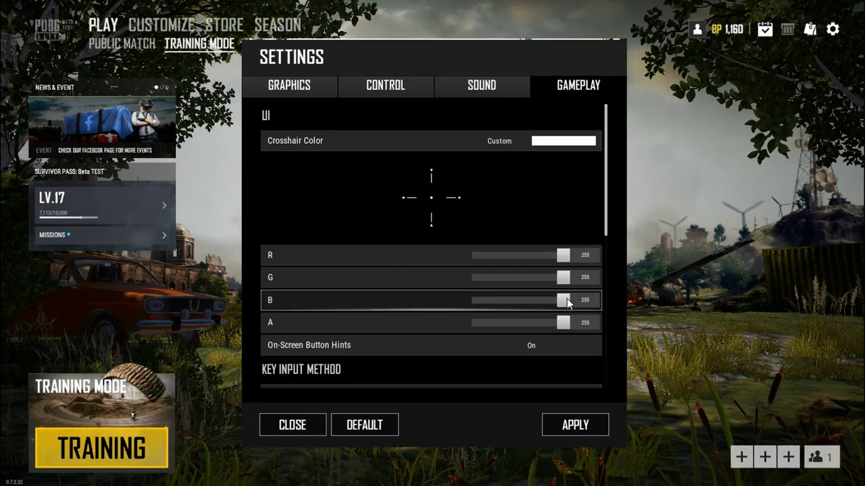
{"action": "left_click_drag", "start_coordinate": [562, 300], "coordinate": [471, 300]}
{"action": "left_click_drag", "start_coordinate": [563, 255], "coordinate": [470, 255]}
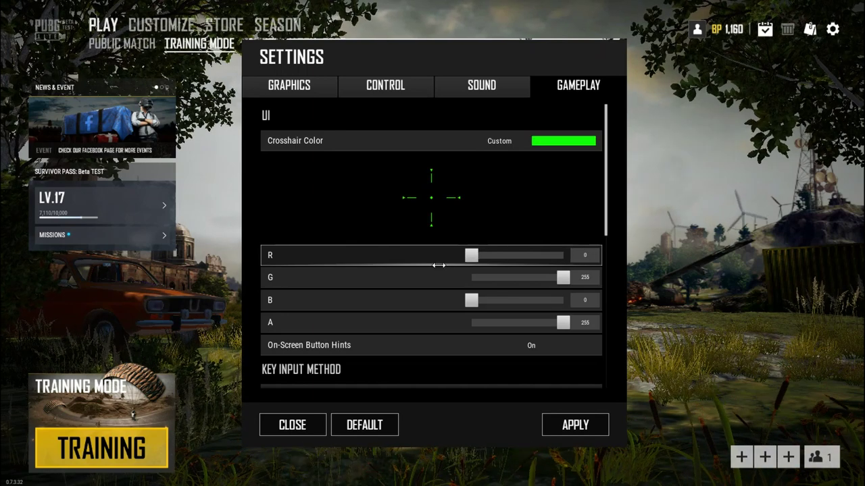
Set texture quality to Medium in the Graphics settings
{"action": "left_click", "coordinate": [470, 85]}
{"action": "left_click", "coordinate": [411, 86]}
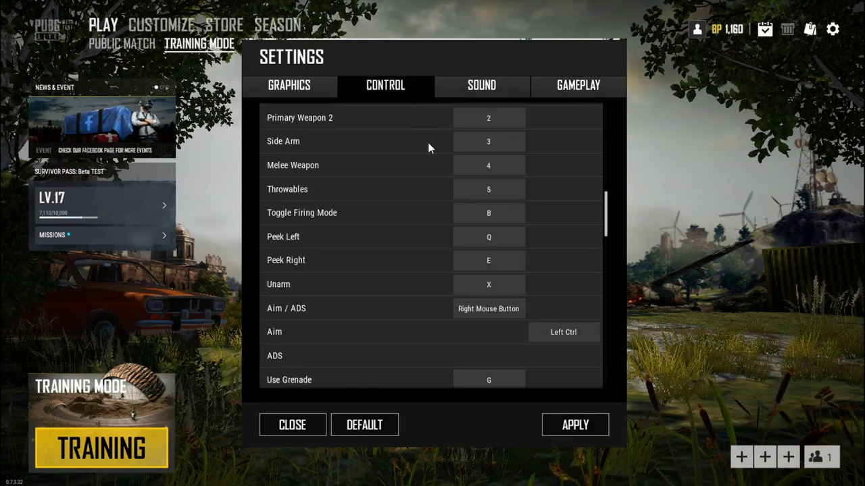
{"action": "left_click", "coordinate": [304, 85]}
{"action": "scroll", "coordinate": [469, 324], "scroll_direction": "down", "scroll_amount": 2}
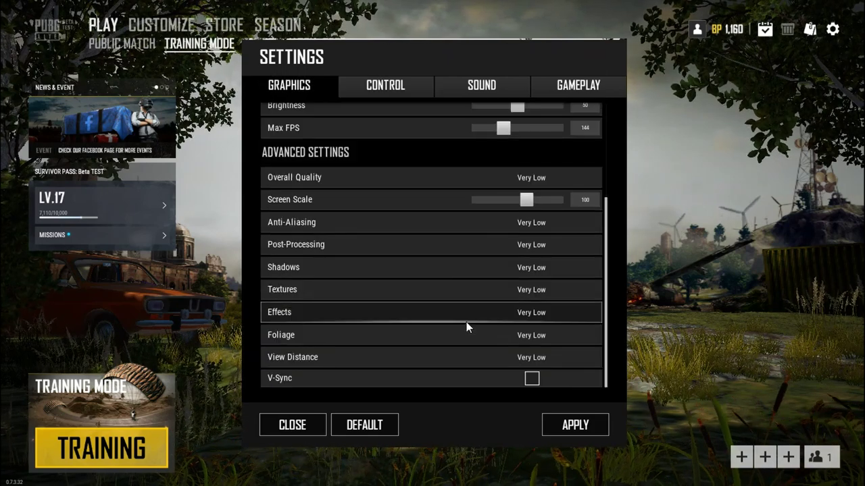
{"action": "left_click", "coordinate": [537, 297]}
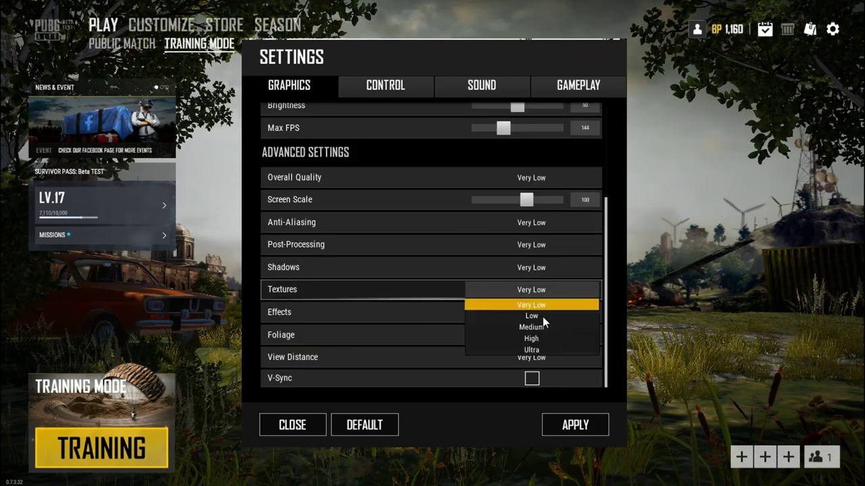
{"action": "left_click", "coordinate": [533, 327]}
{"action": "scroll", "coordinate": [520, 283], "scroll_direction": "up", "scroll_amount": 1}
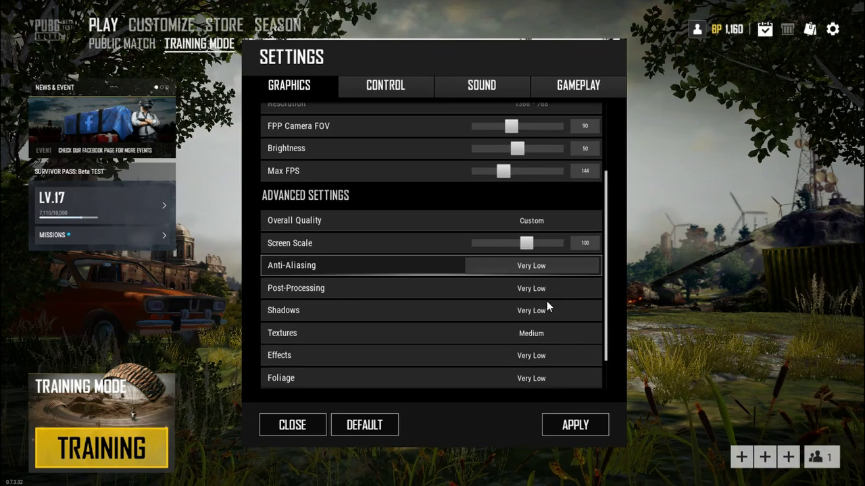
Close settings, start a training match and pick up the level 3 backpack
{"action": "left_click", "coordinate": [314, 427]}
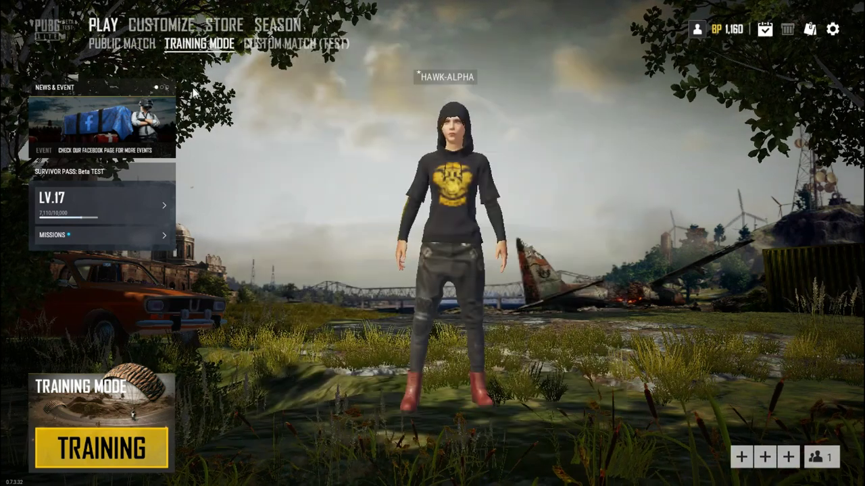
{"action": "left_click", "coordinate": [144, 441]}
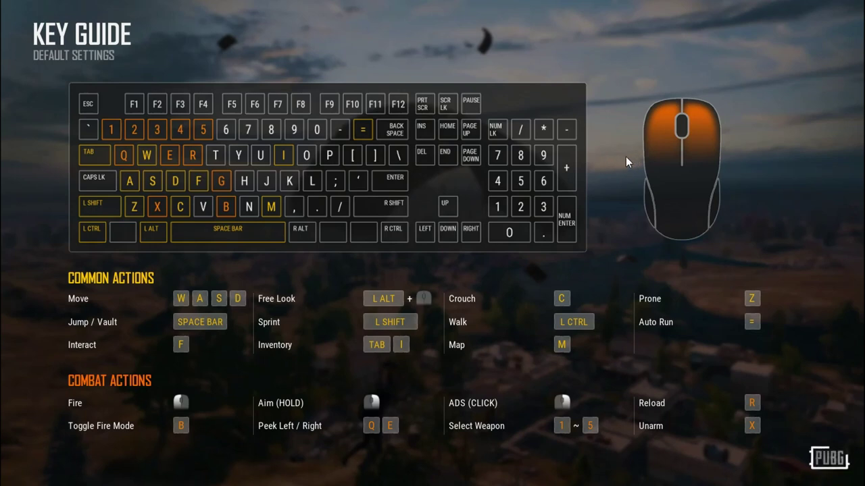
{"action": "key", "text": "w"}
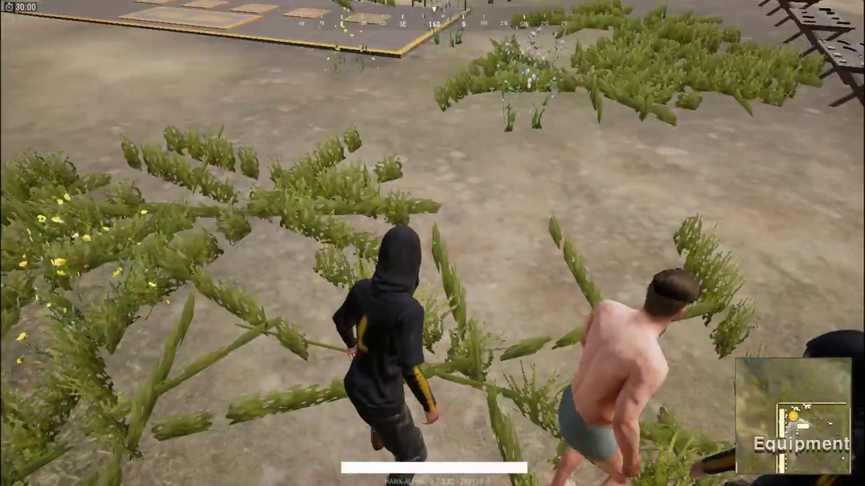
{"action": "key", "text": "w"}
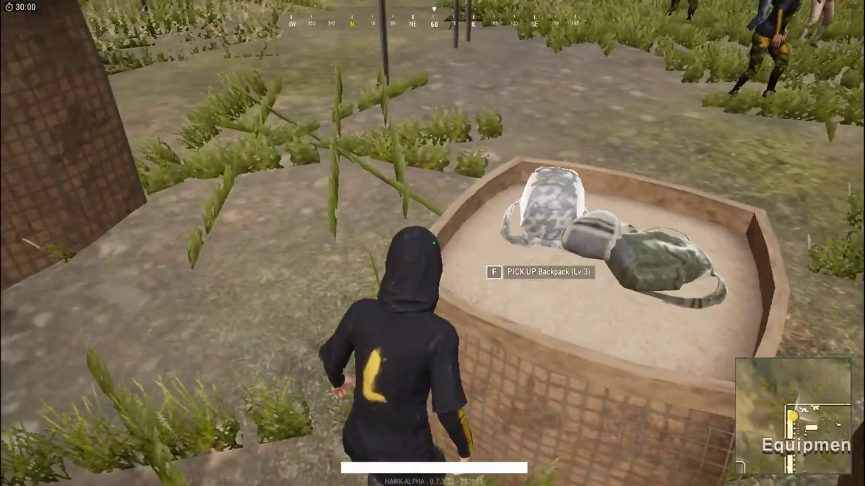
{"action": "key", "text": "f"}
Pick up the M416 from the 5.56mm rifle table and equip it
{"action": "key", "text": "w"}
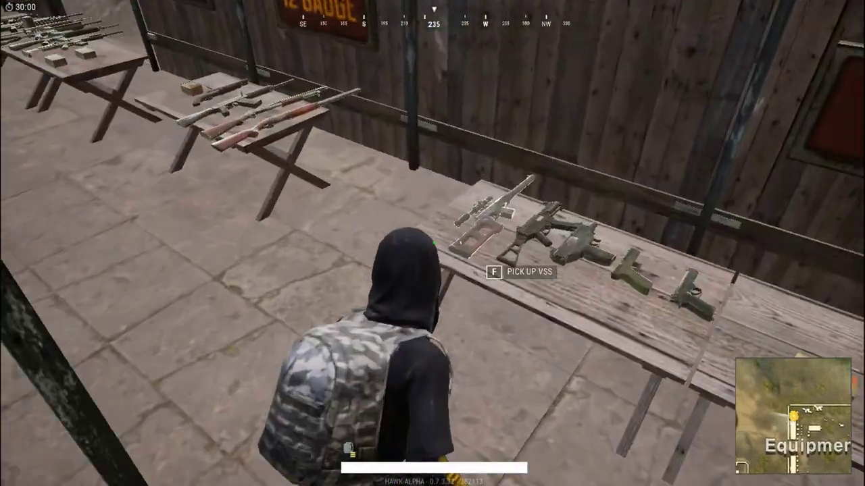
{"action": "key", "text": "w"}
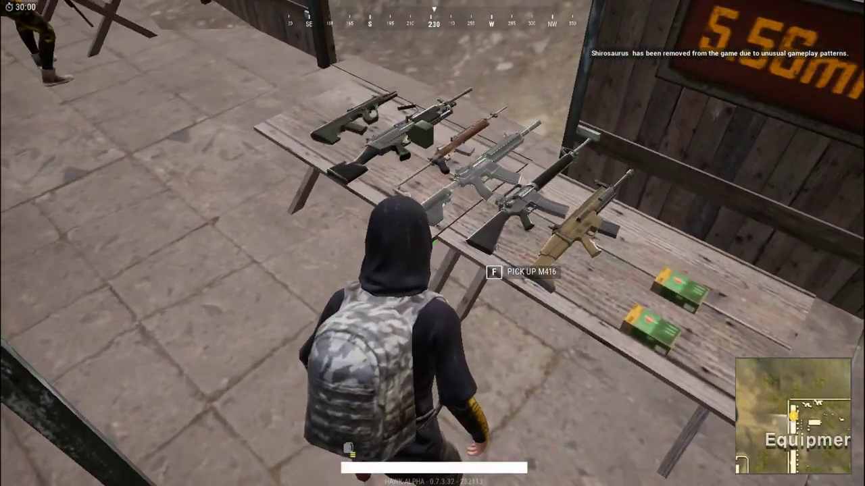
{"action": "key", "text": "f"}
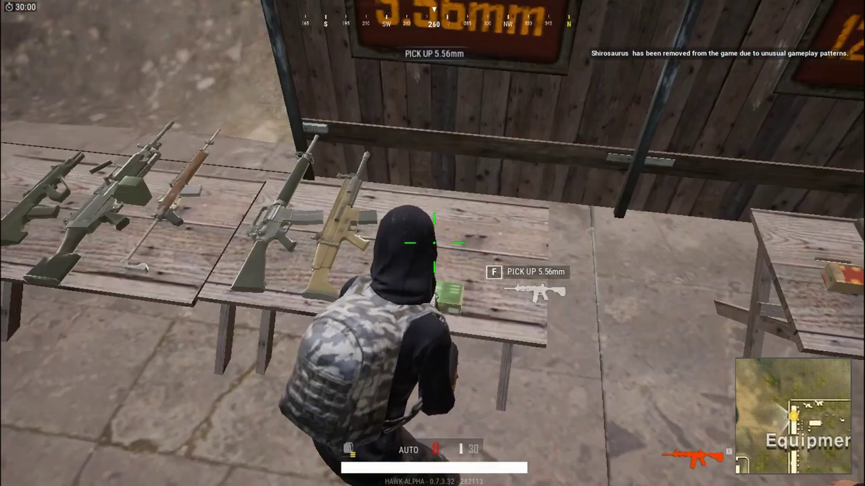
{"action": "key", "text": "1"}
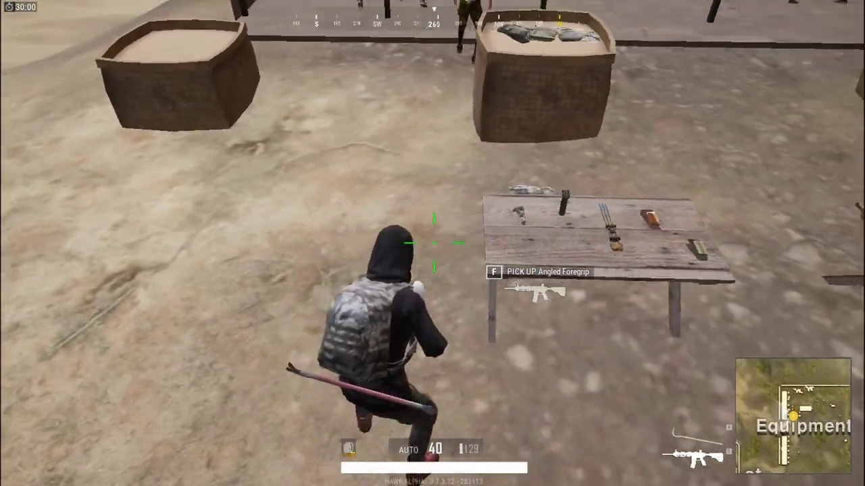
Pick up the Angled Foregrip and fire a full-auto burst downrange
{"action": "key", "text": "f"}
{"action": "key", "text": "w"}
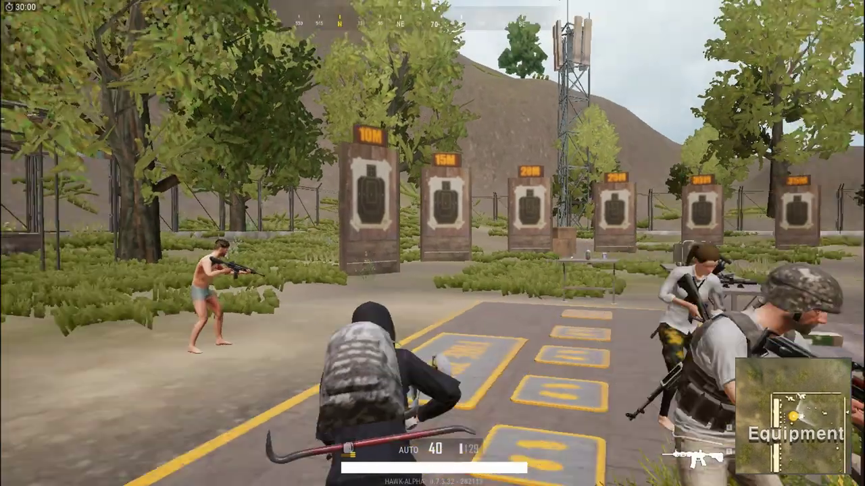
{"action": "right_click", "coordinate": [432, 243]}
{"action": "left_click_drag", "start_coordinate": [432, 243], "coordinate": [432, 243]}
{"action": "right_click", "coordinate": [432, 244]}
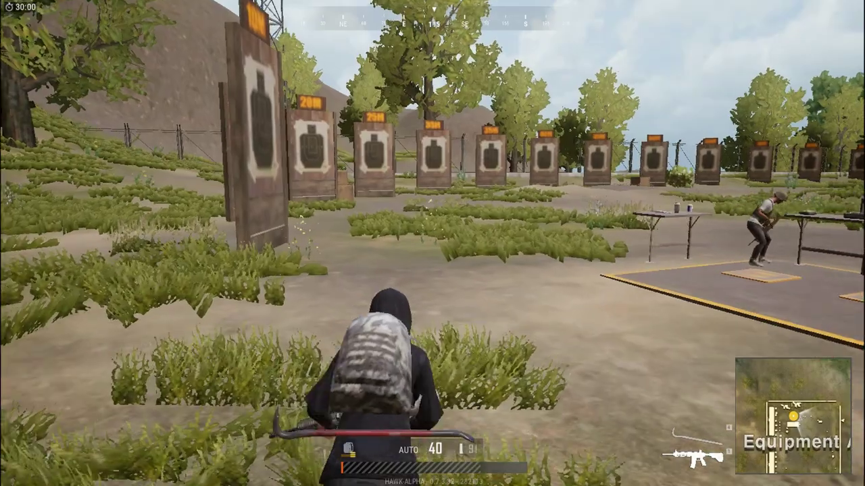
Shoot at the range targets, including the 15M target, then reload
{"action": "left_click", "coordinate": [432, 243]}
{"action": "right_click", "coordinate": [433, 243]}
{"action": "left_click", "coordinate": [432, 243]}
{"action": "right_click", "coordinate": [432, 243]}
{"action": "right_click", "coordinate": [432, 244]}
{"action": "left_click", "coordinate": [433, 244]}
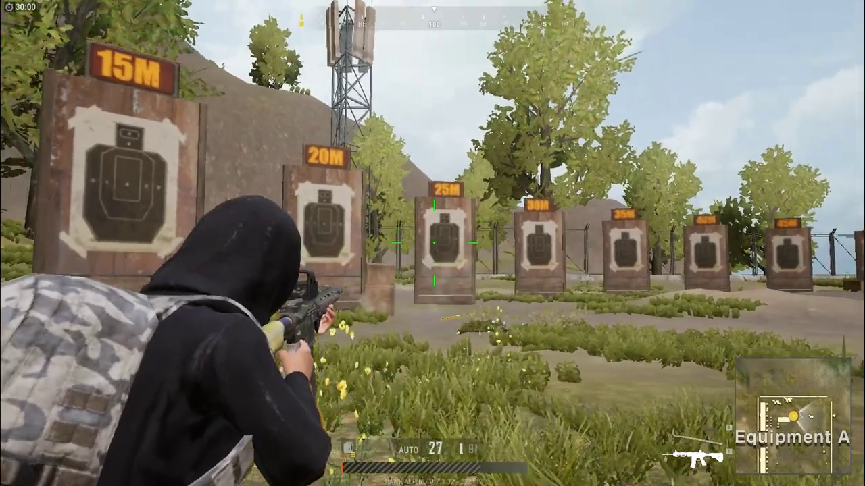
{"action": "left_click", "coordinate": [432, 243]}
{"action": "left_click", "coordinate": [432, 244]}
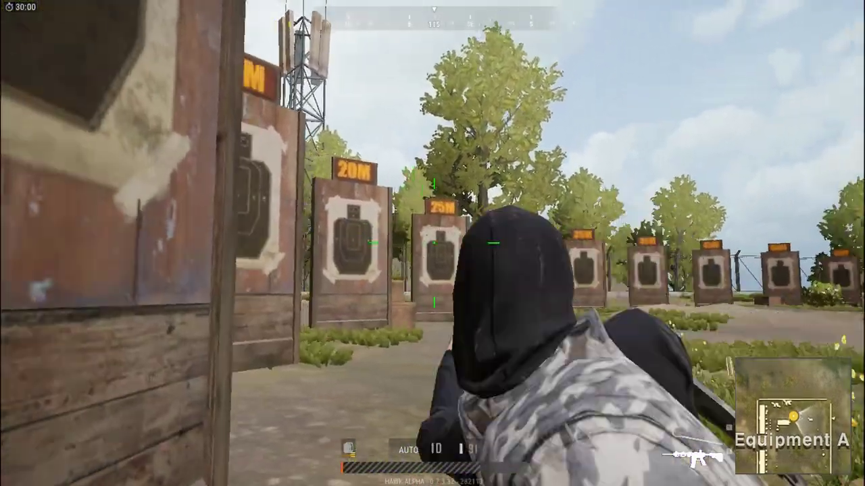
{"action": "left_click", "coordinate": [433, 243]}
{"action": "right_click", "coordinate": [433, 243]}
{"action": "key", "text": "r"}
{"action": "key", "text": "w"}
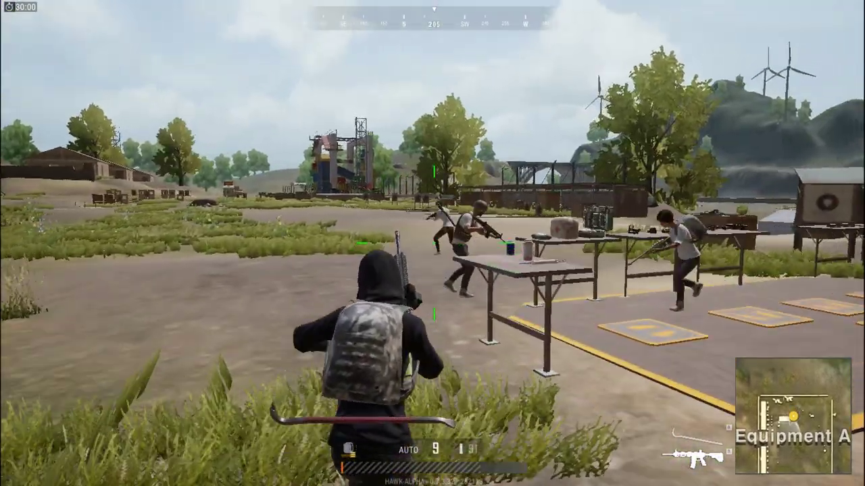
Exit PUBG Lite to the Windows desktop
{"action": "key", "text": "Escape"}
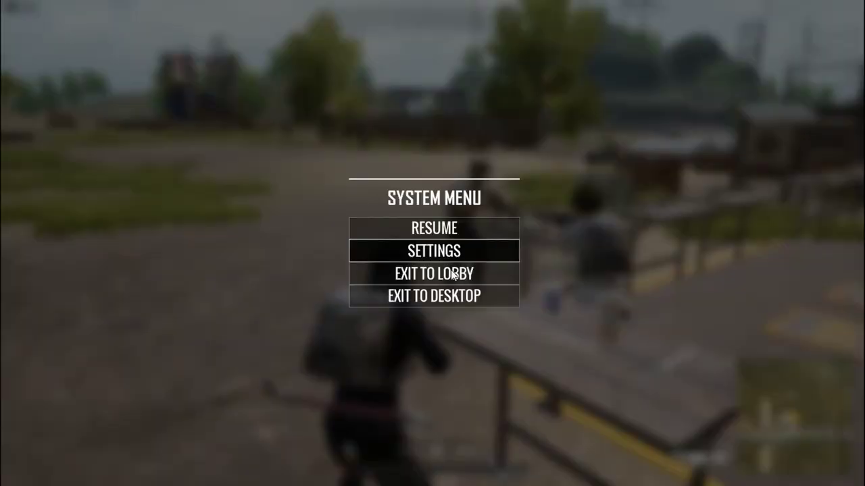
{"action": "left_click", "coordinate": [463, 302]}
{"action": "left_click", "coordinate": [400, 292]}
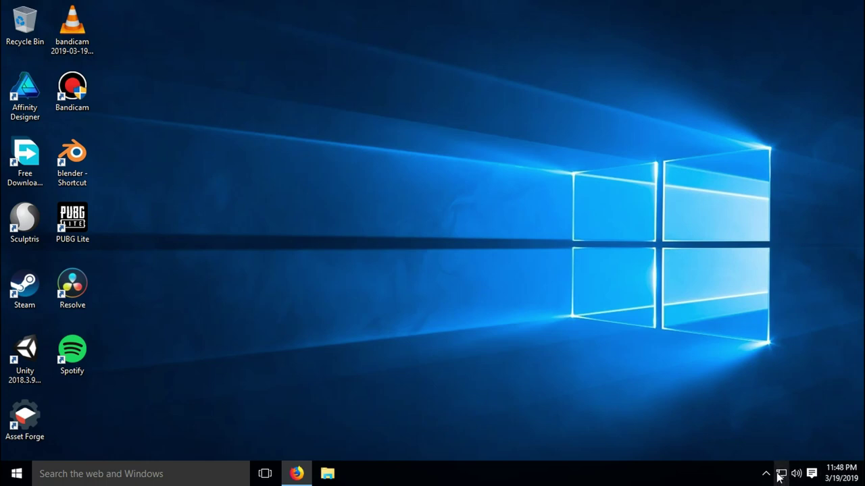